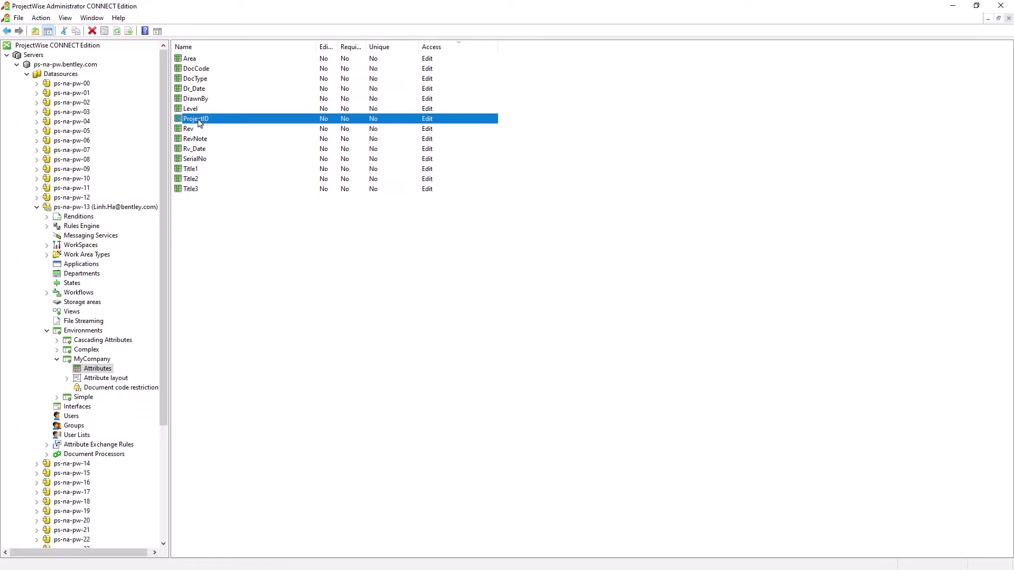
- Open the ProjectID attribute's properties from the MyCompany attribute list
double_click(200, 123)
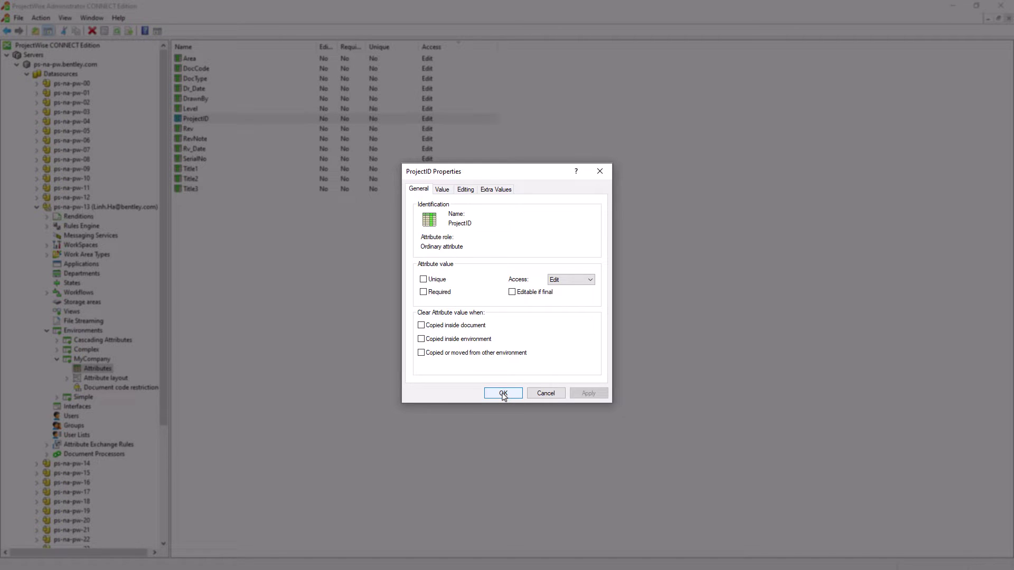
- Make ProjectID read-only and set its default value type to System variable
left_click(582, 285)
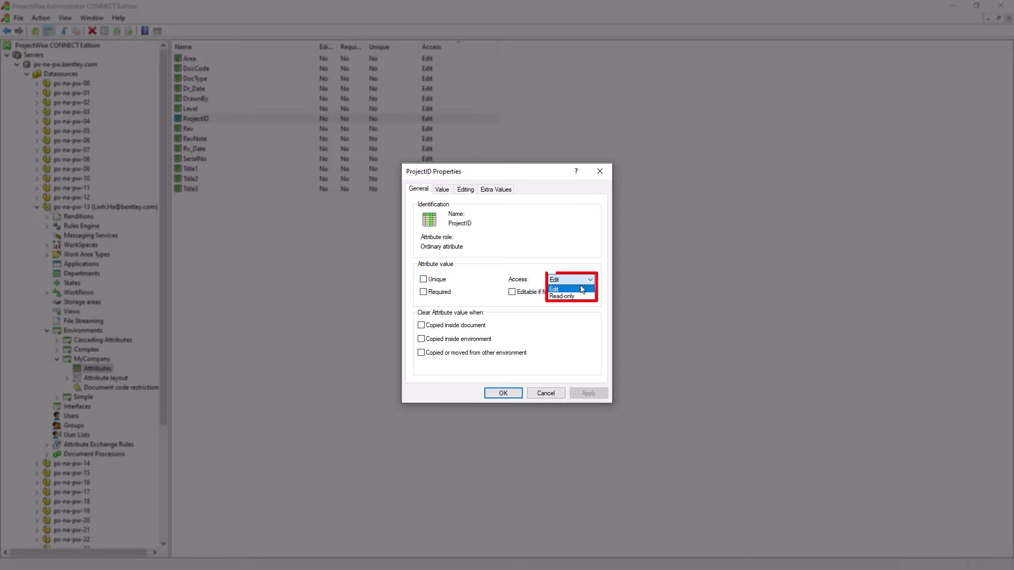
left_click(574, 296)
left_click(442, 190)
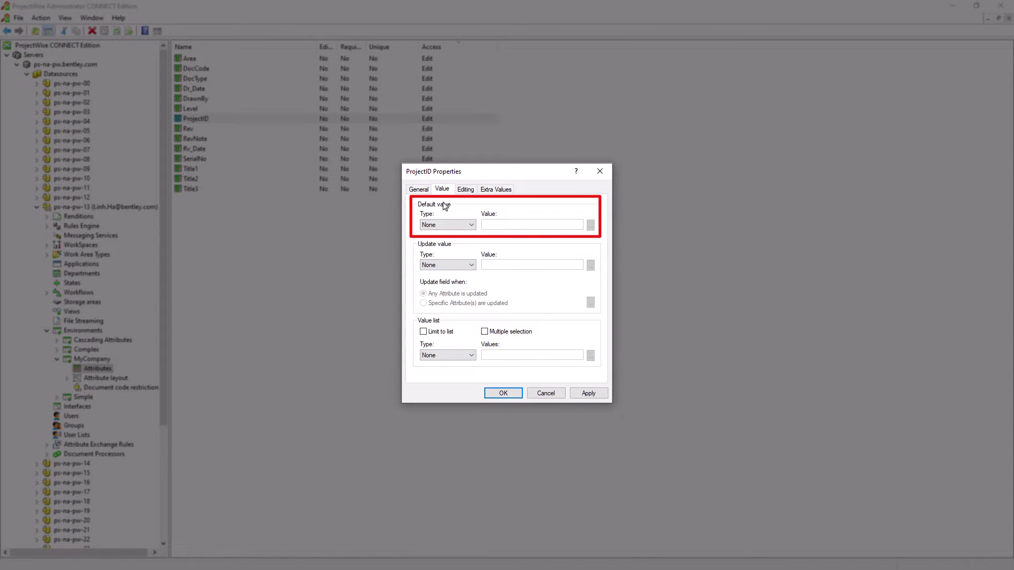
left_click(471, 226)
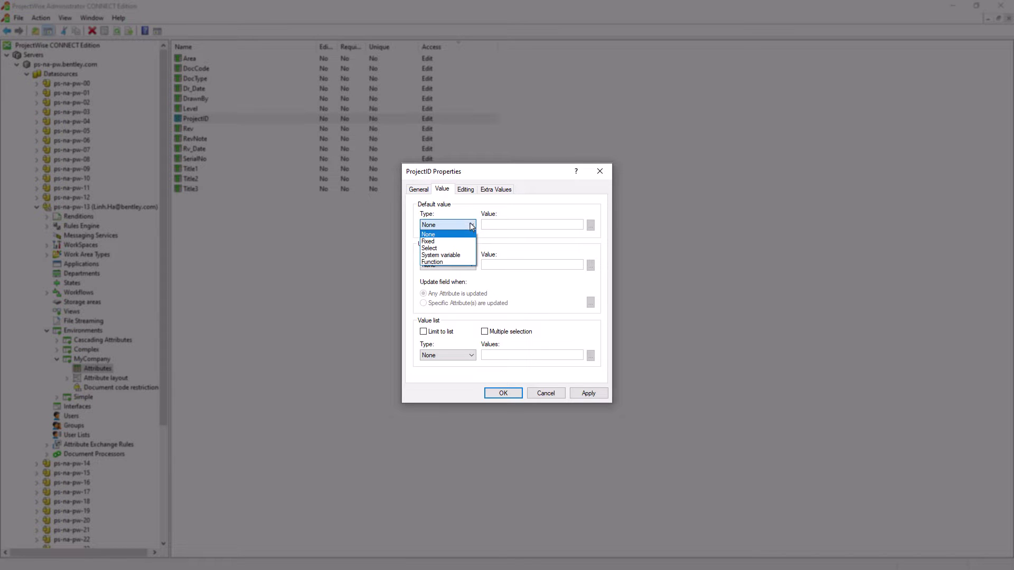
left_click(458, 258)
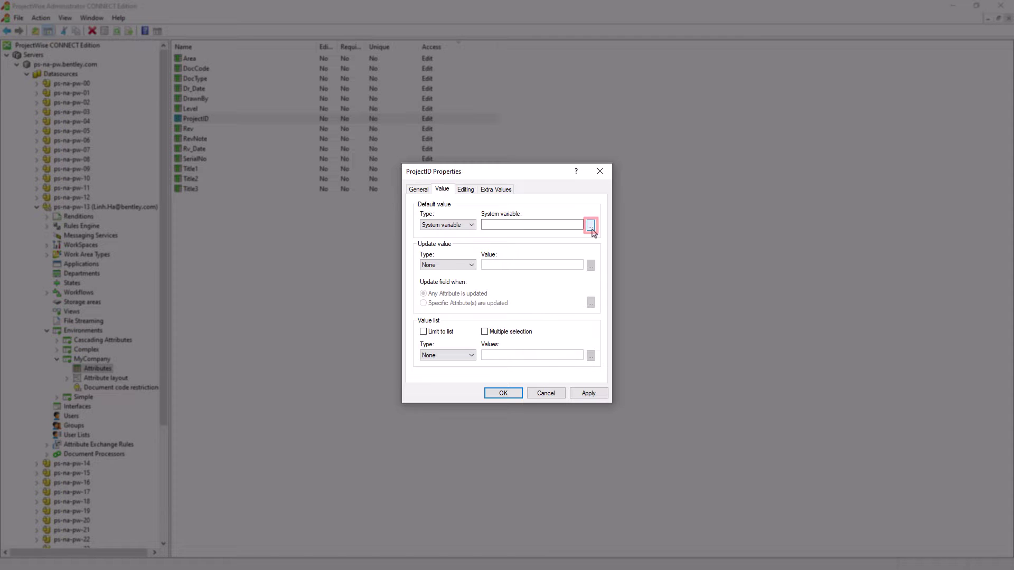
- Use the work area's Building.Project Number as ProjectID's default and apply the changes
left_click(590, 226)
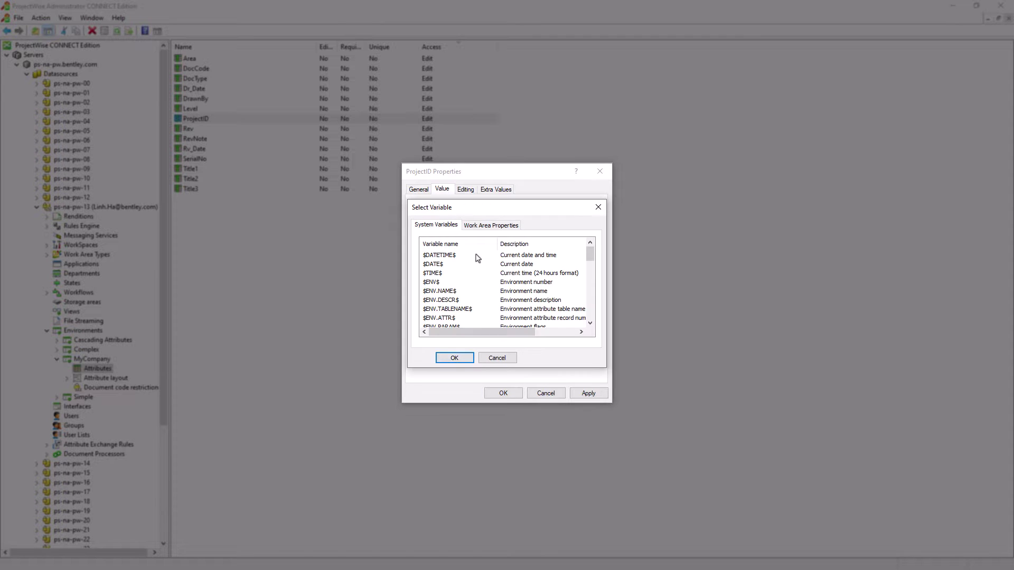
left_click(491, 228)
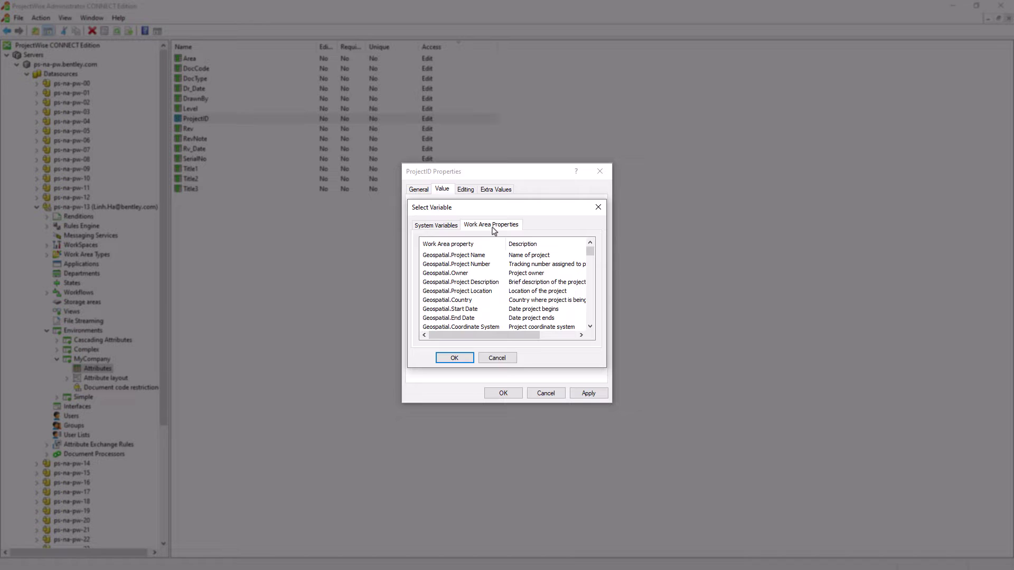
scroll(499, 306, "down", 3)
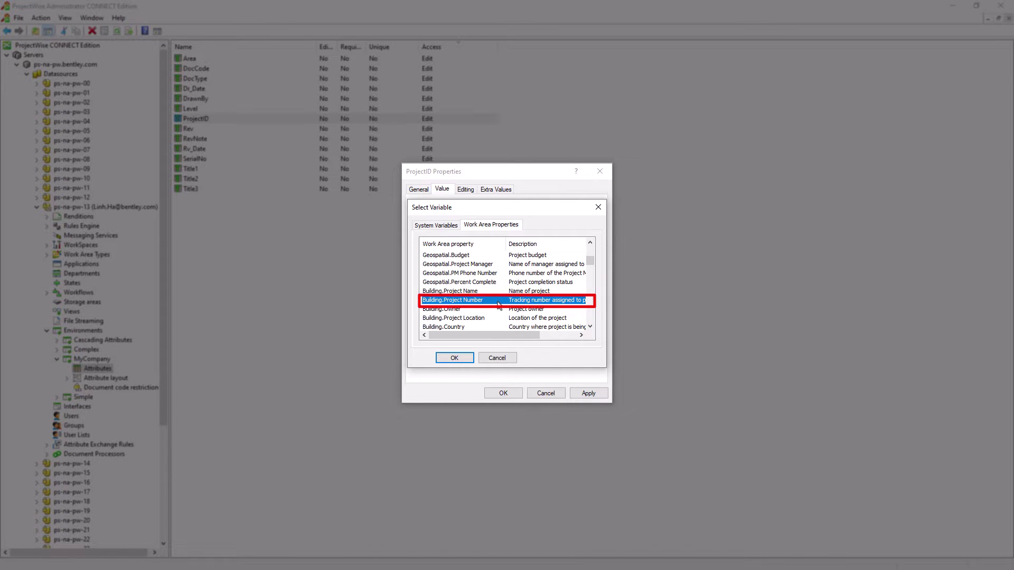
left_click(468, 359)
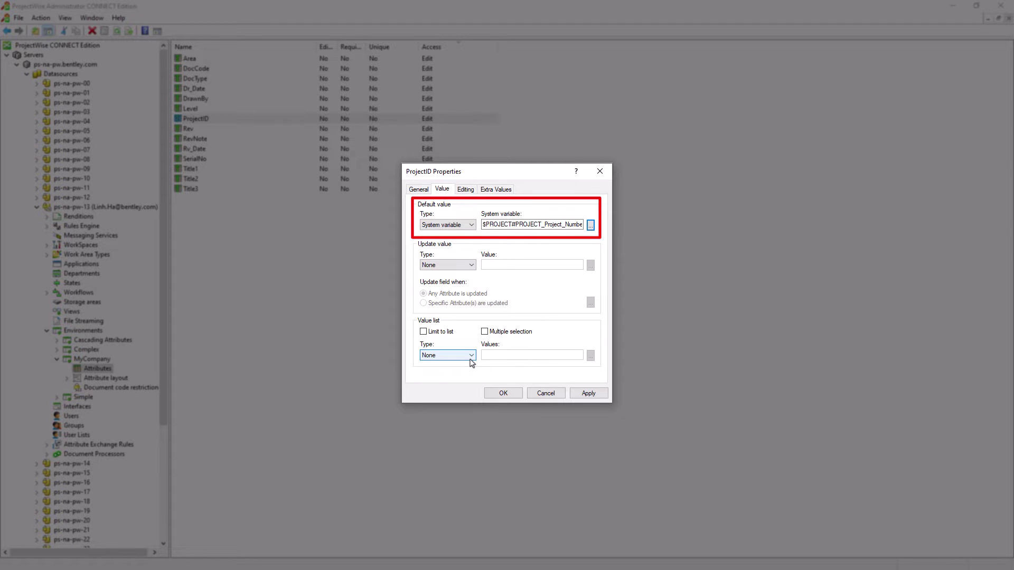
left_click(504, 393)
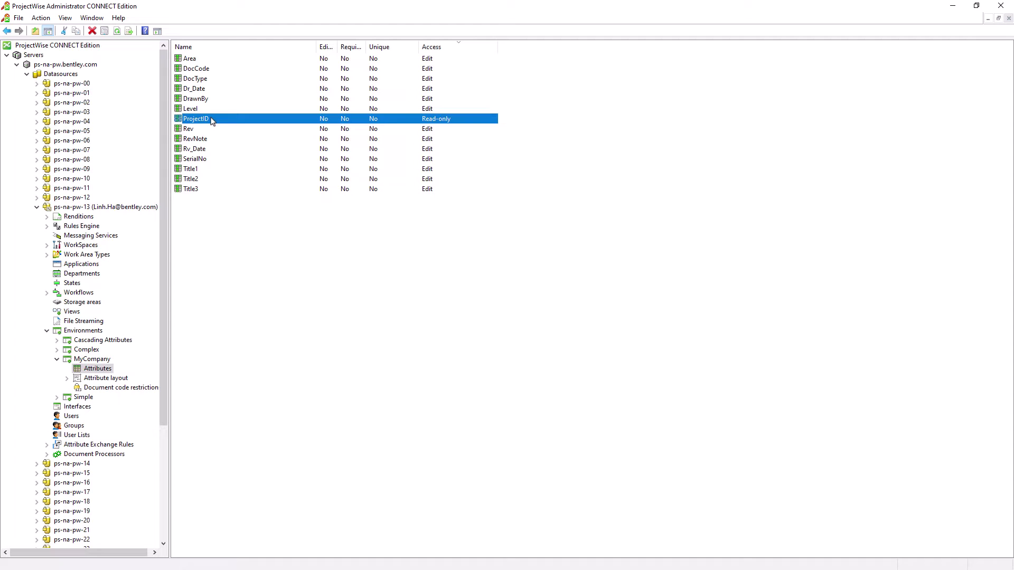
left_click(209, 60)
- Set the Area attribute's value list type to Fixed
double_click(209, 61)
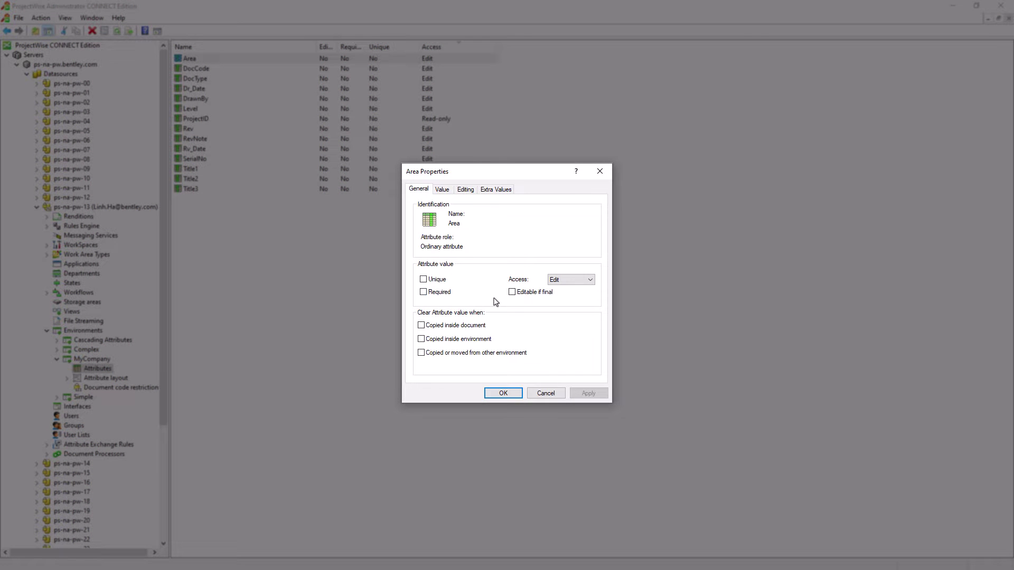
key("ctrl+Tab")
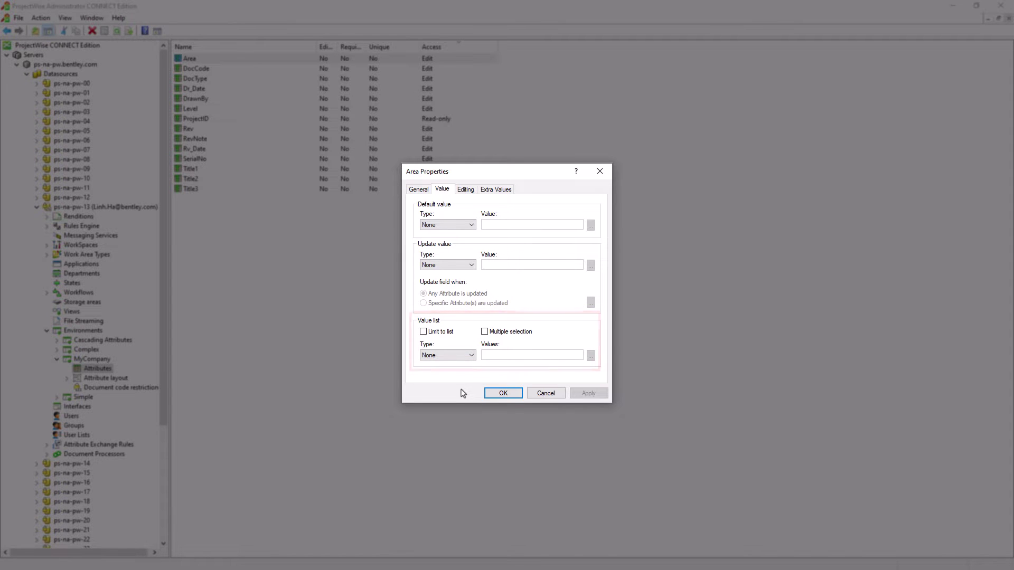
left_click(464, 355)
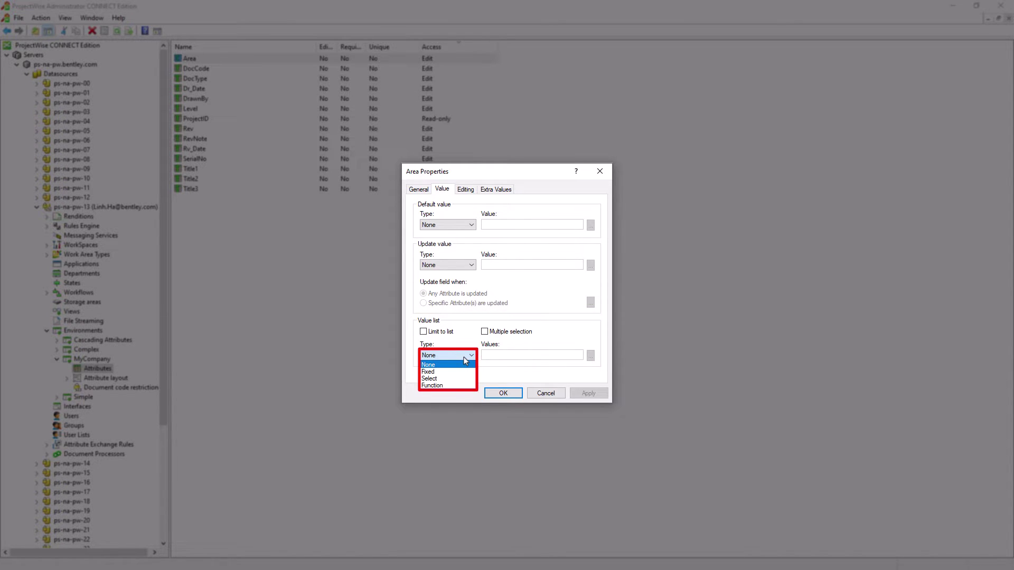
left_click(464, 372)
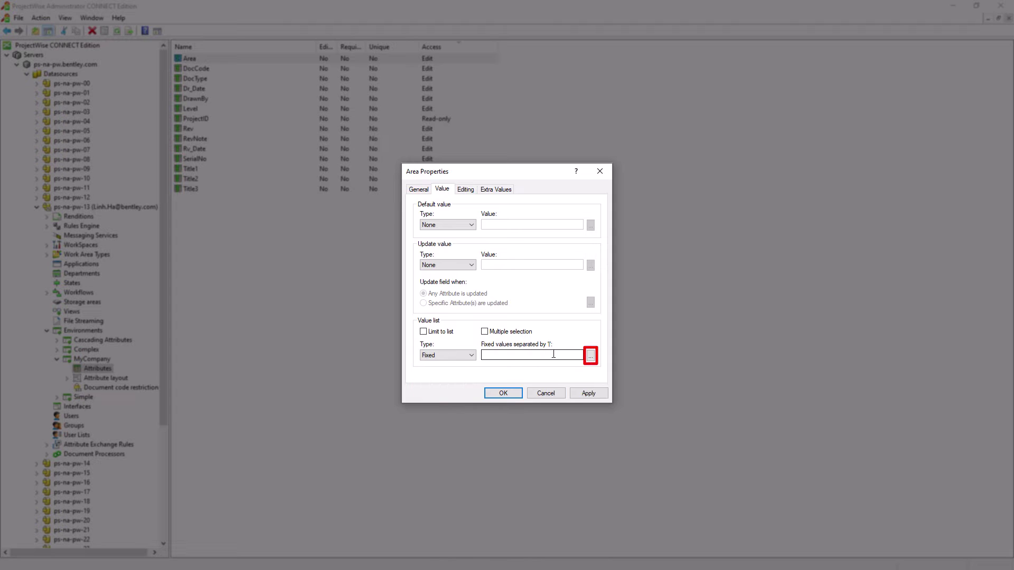
left_click(591, 357)
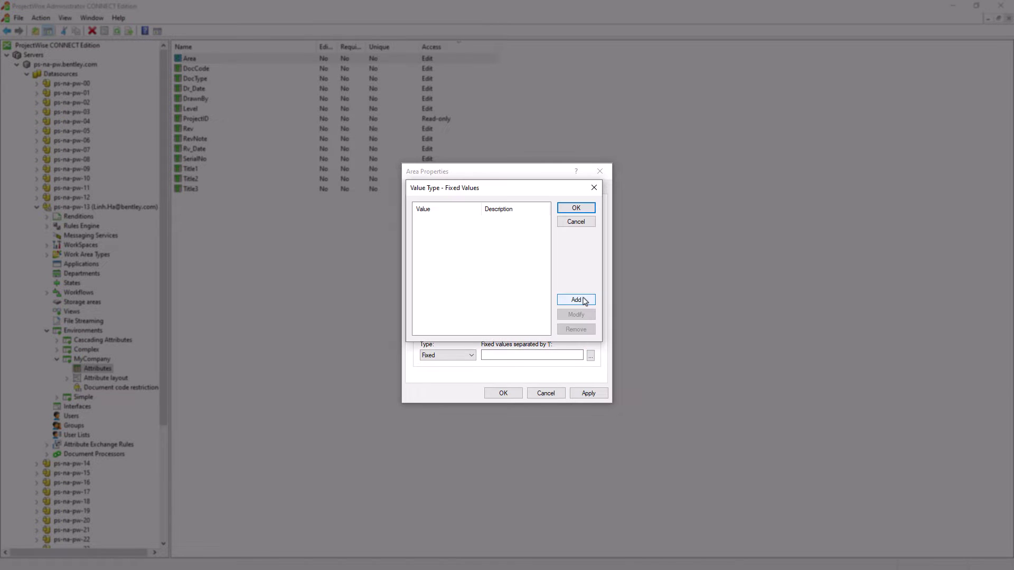
- Add fixed values B (Building) and RW (RoadWay) to Area's list
left_click(576, 300)
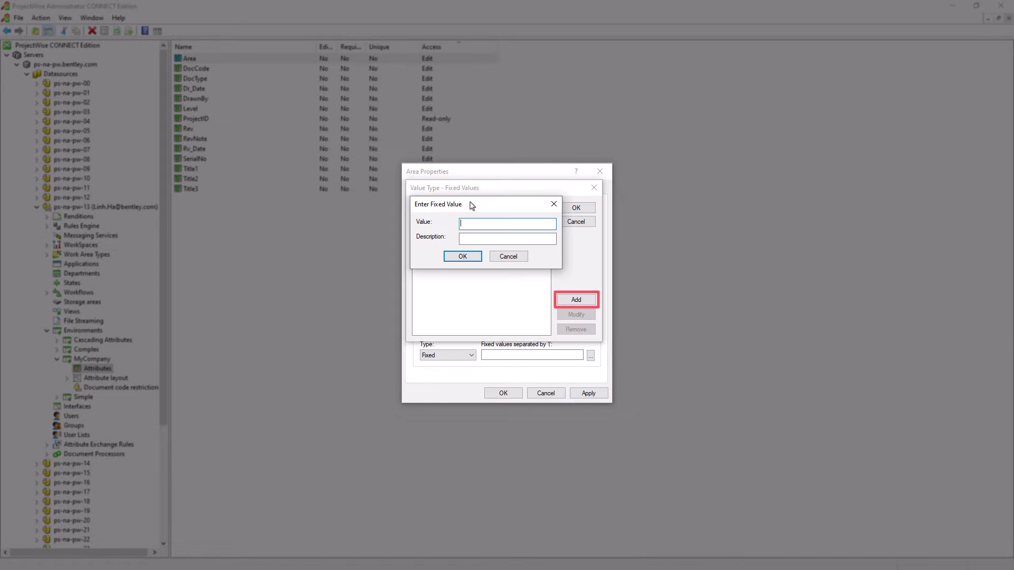
type("B ")
type("Building")
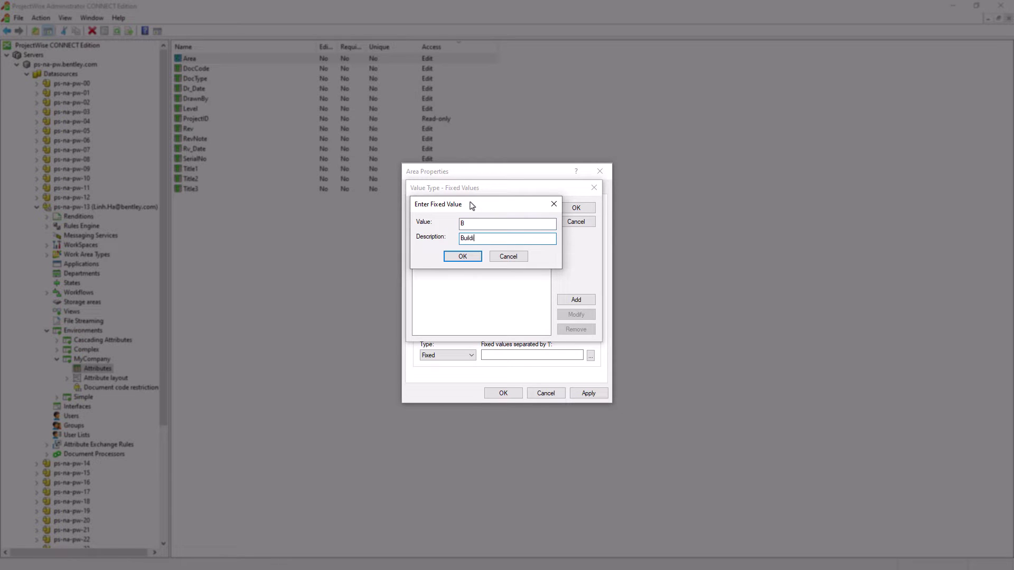
left_click(474, 257)
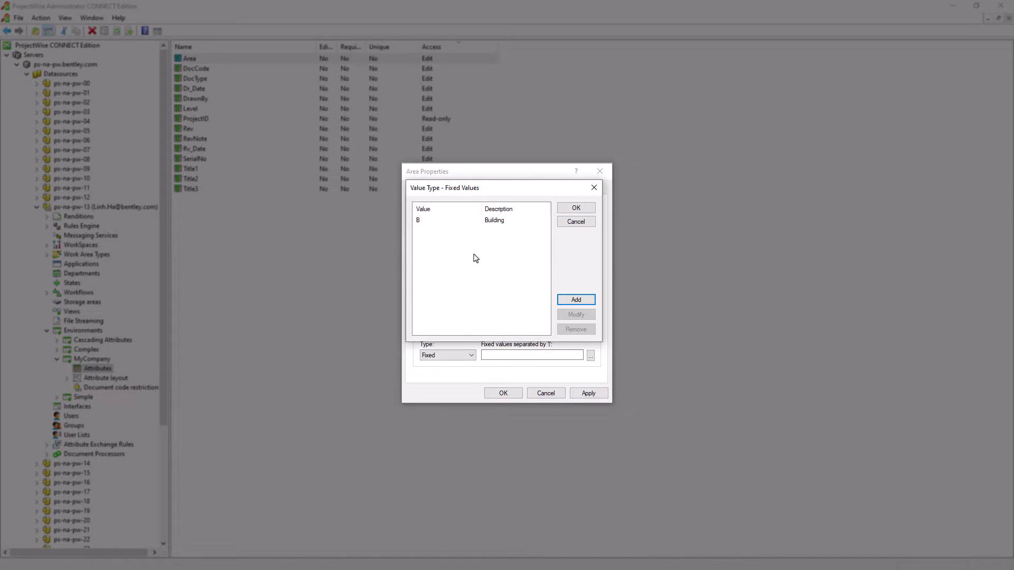
left_click(571, 300)
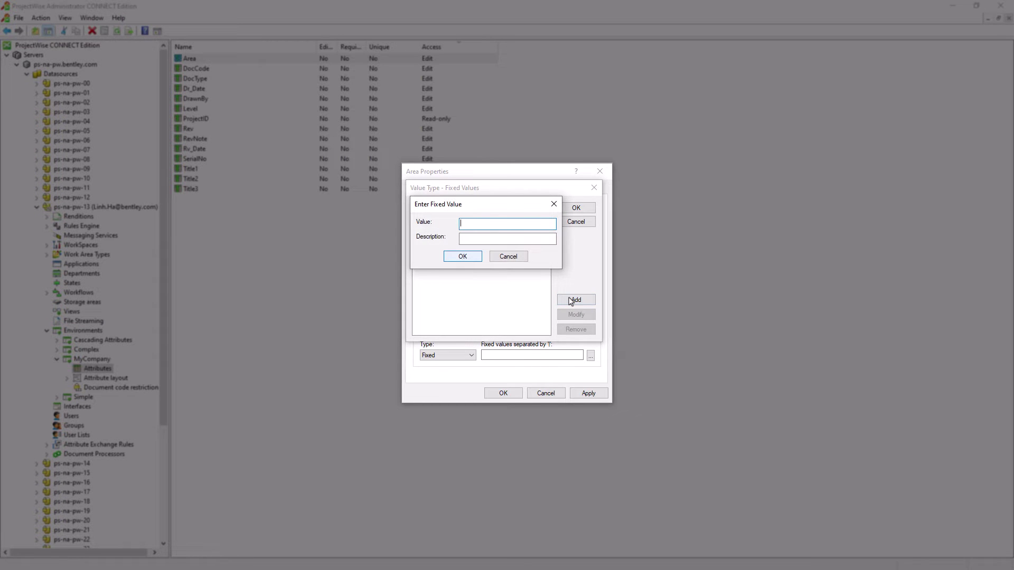
type("RW")
key("Tab")
type("RoadWay")
left_click(463, 257)
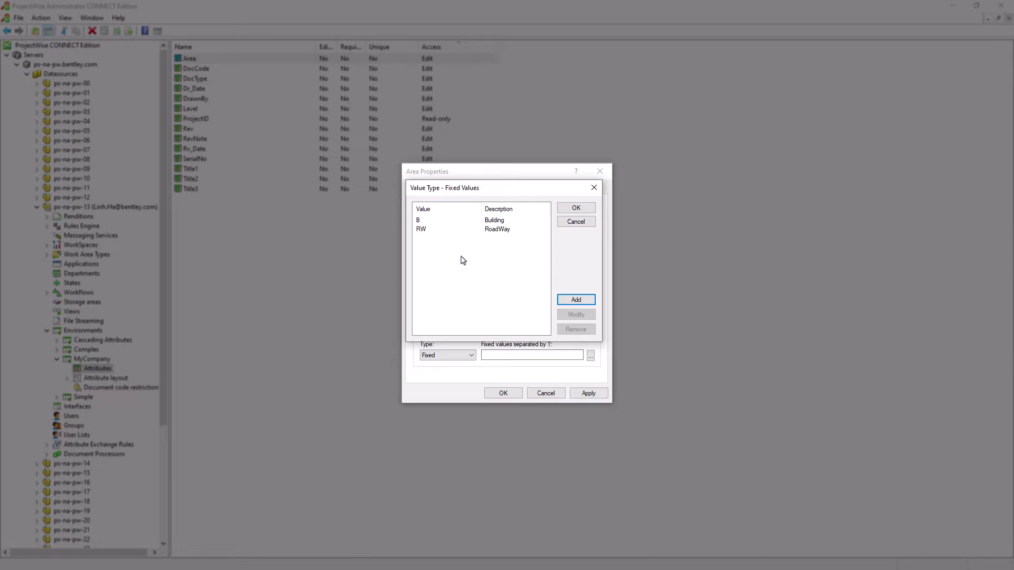
left_click(570, 210)
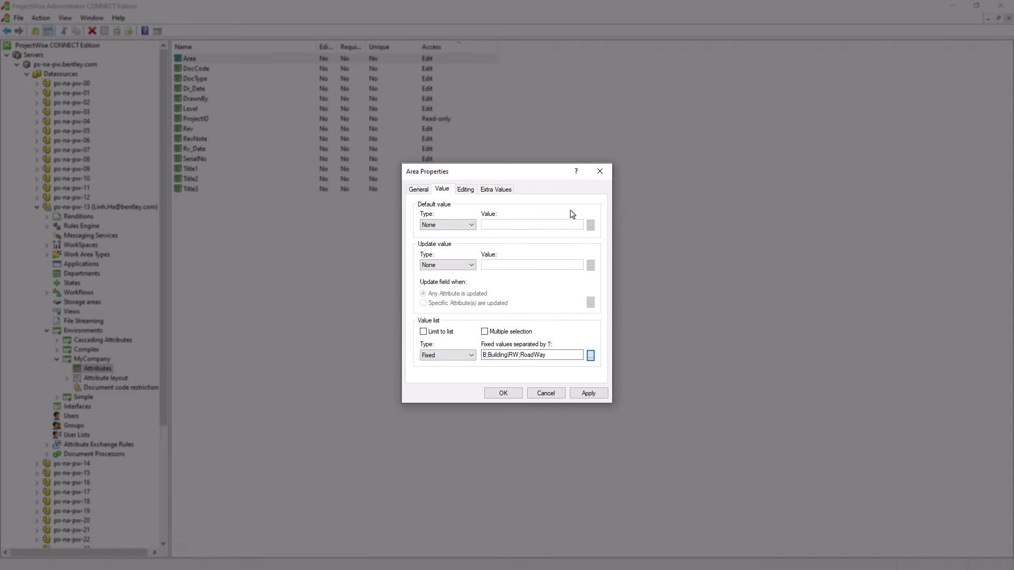
right_click(495, 352)
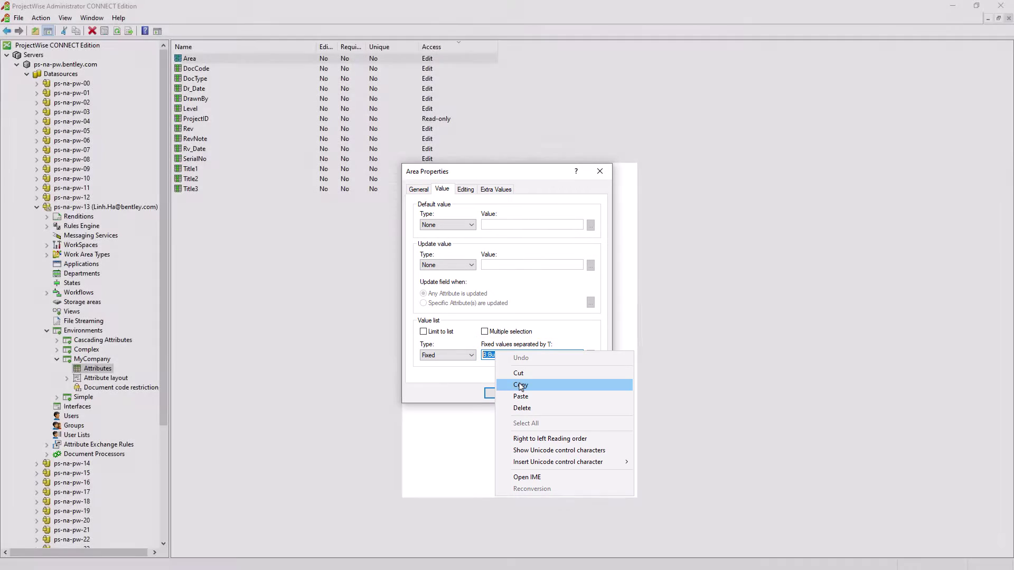
- Copy Area's fixed values and paste them onto line 2 in Notepad++
left_click(521, 387)
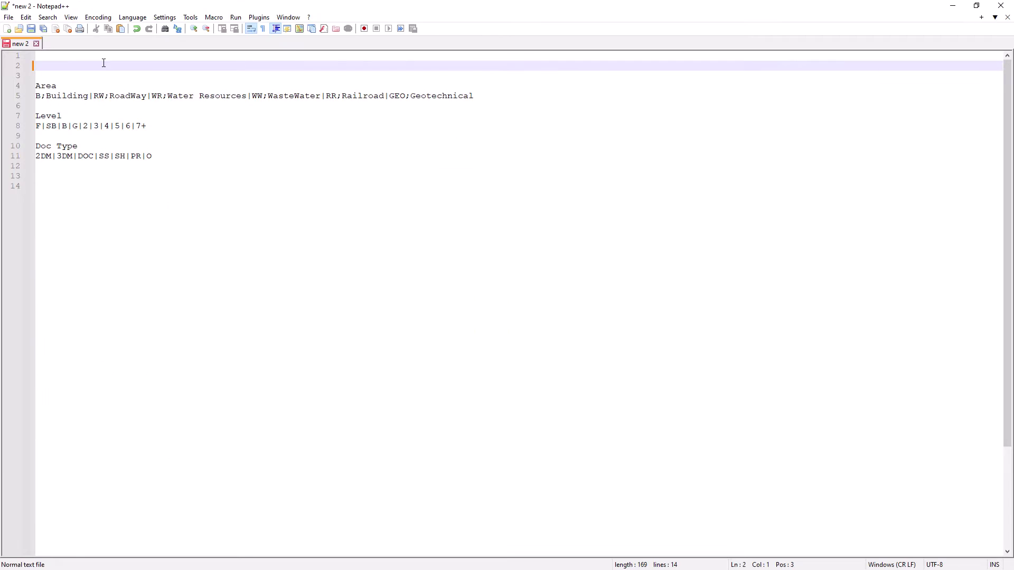
right_click(104, 63)
left_click(122, 92)
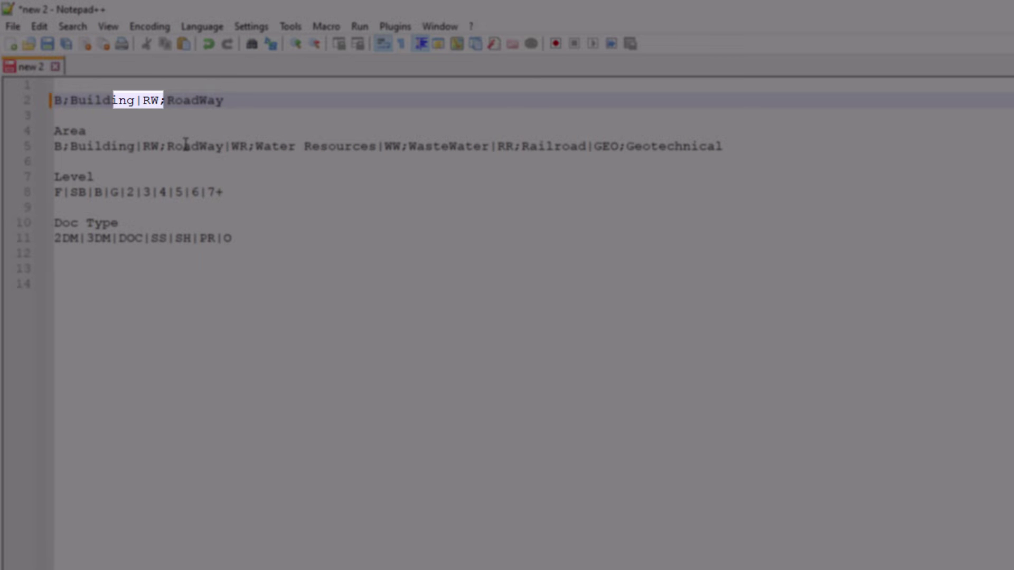
- Copy the full Area value list from line 5
triple_click(185, 146)
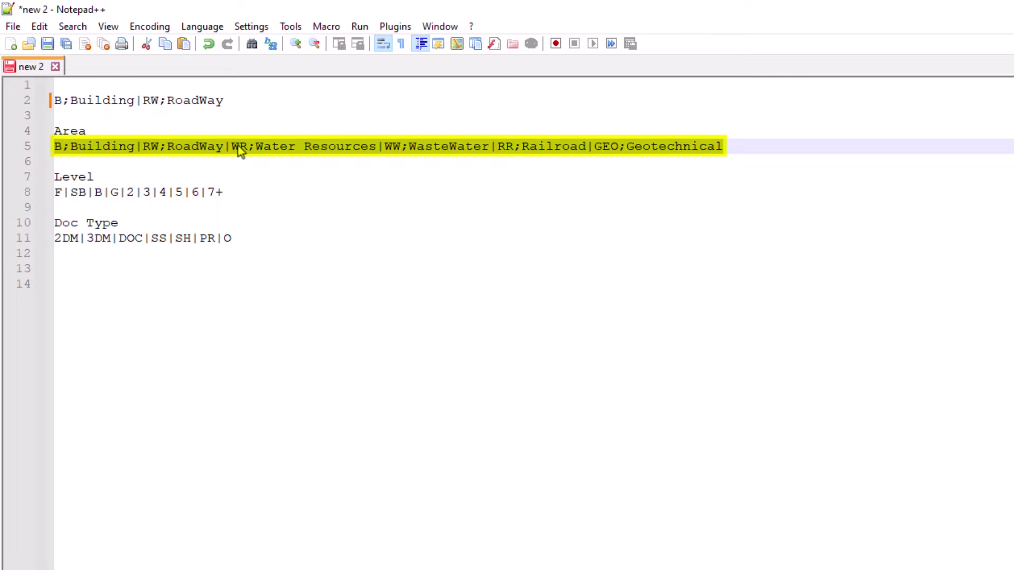
right_click(238, 150)
left_click(278, 172)
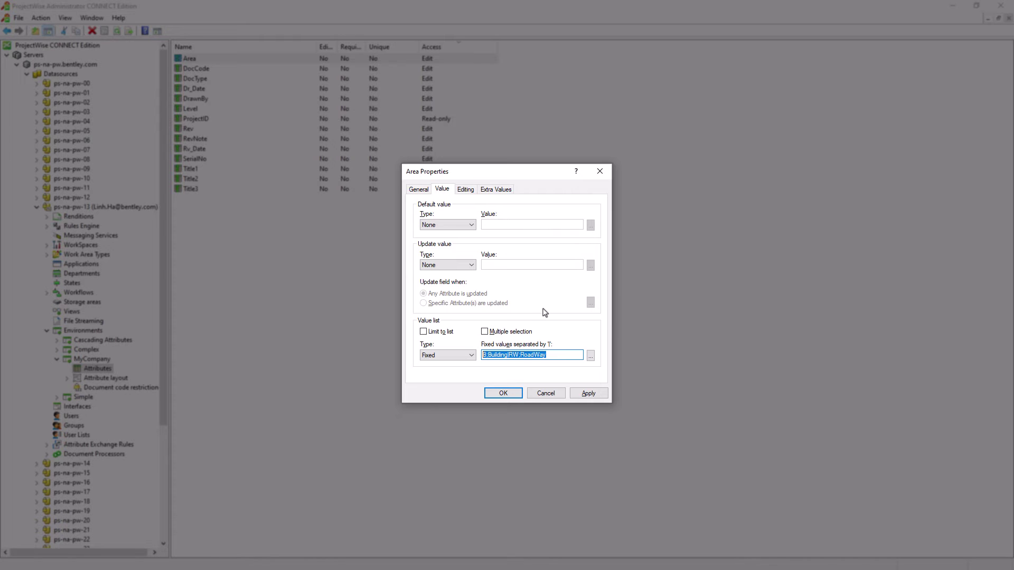
- Paste the full Area list through GEO:Geotechnical, check Limit to list, and save
right_click(566, 355)
left_click(592, 400)
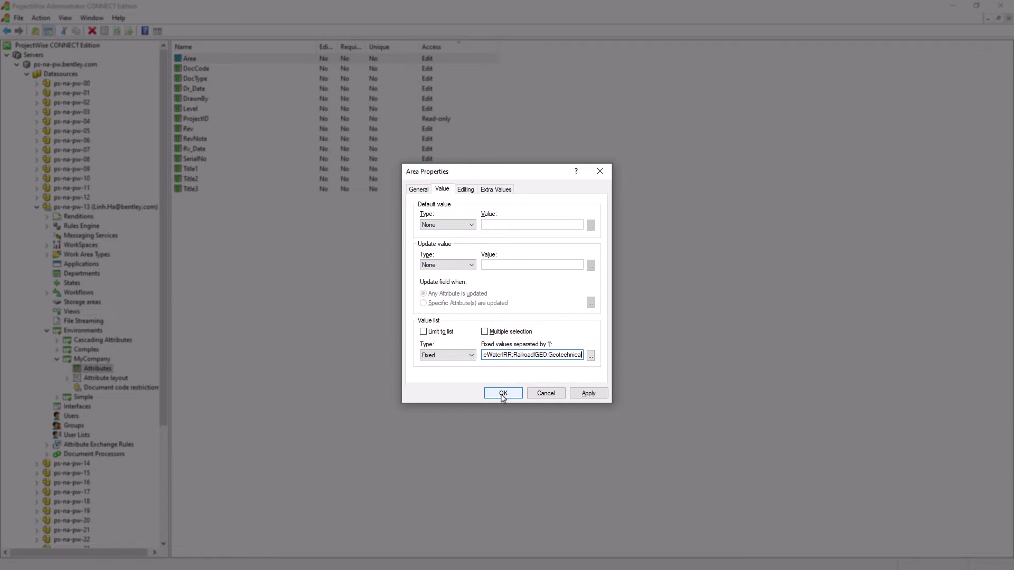
left_click(442, 333)
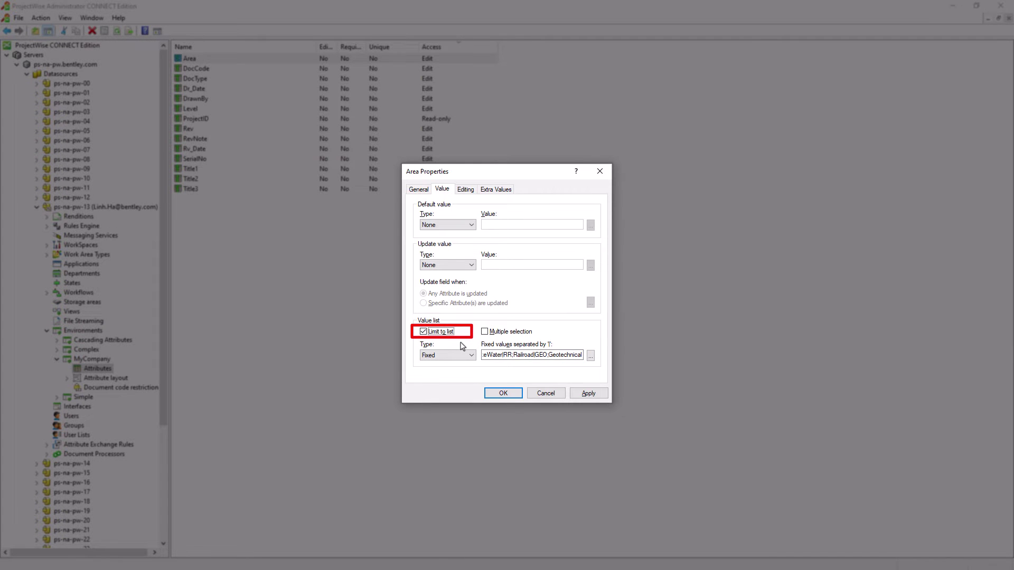
left_click(508, 394)
left_click(216, 60)
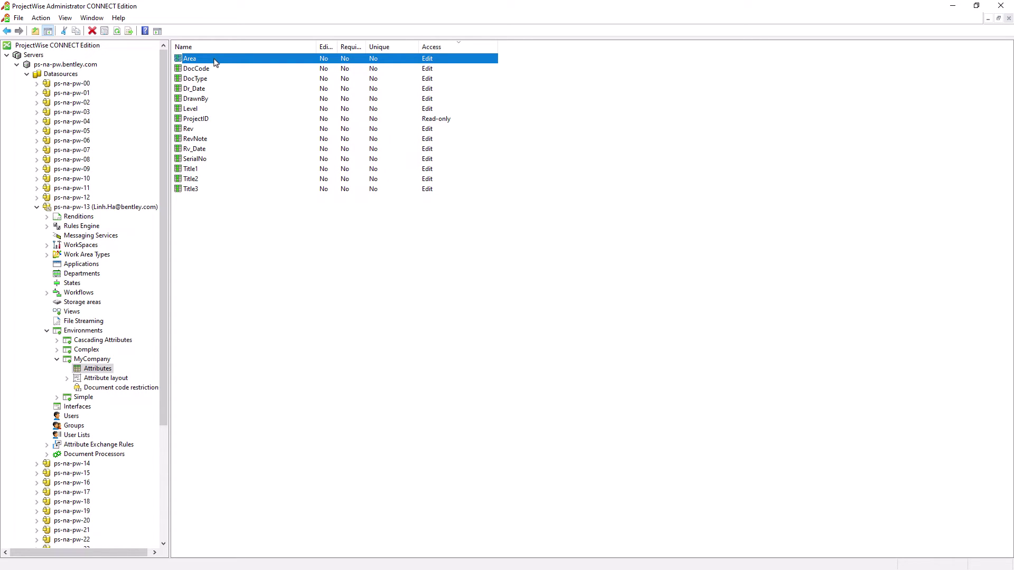
- Set the Level attribute's value list type to Fixed
double_click(212, 110)
left_click(444, 190)
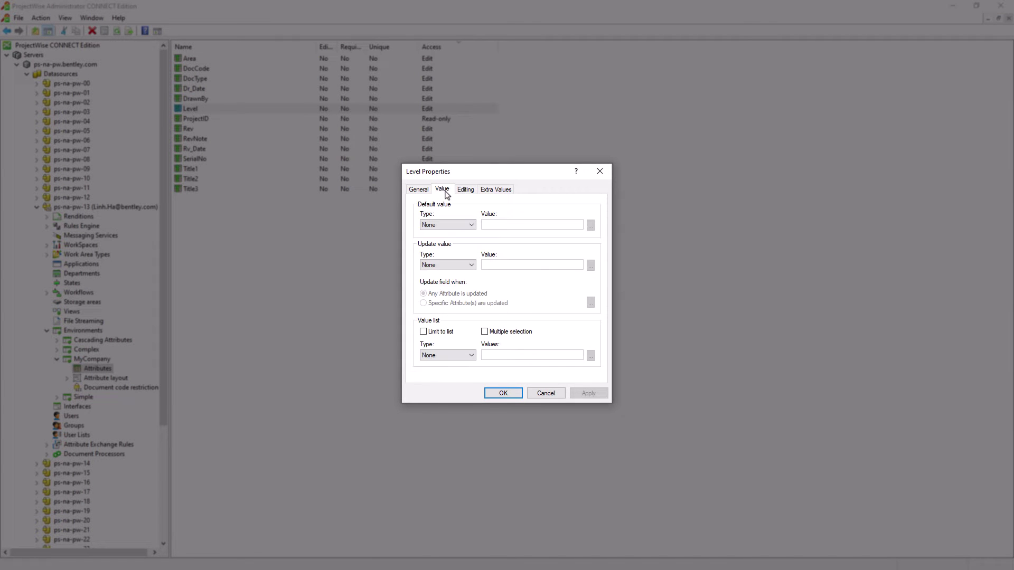
left_click(462, 356)
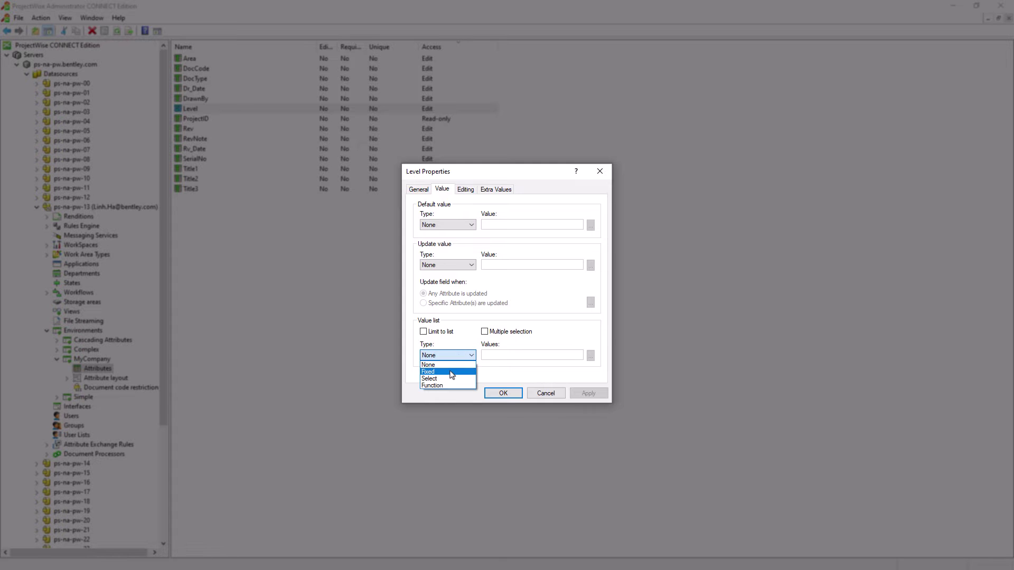
left_click(449, 373)
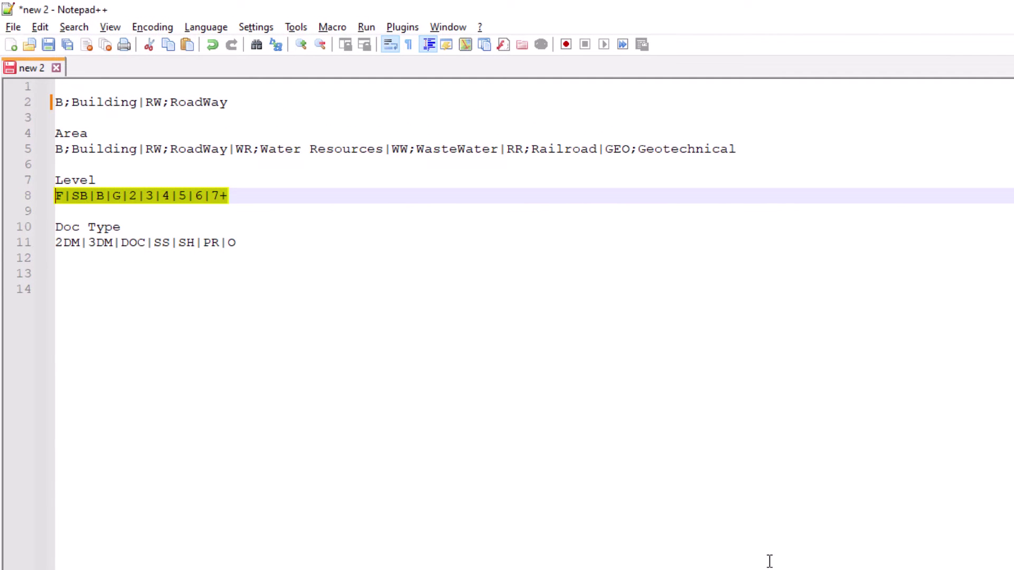
- Paste F|SB|B|G|2|3|4|5|6|7+ as Level's fixed values, limit to list, and save
right_click(207, 198)
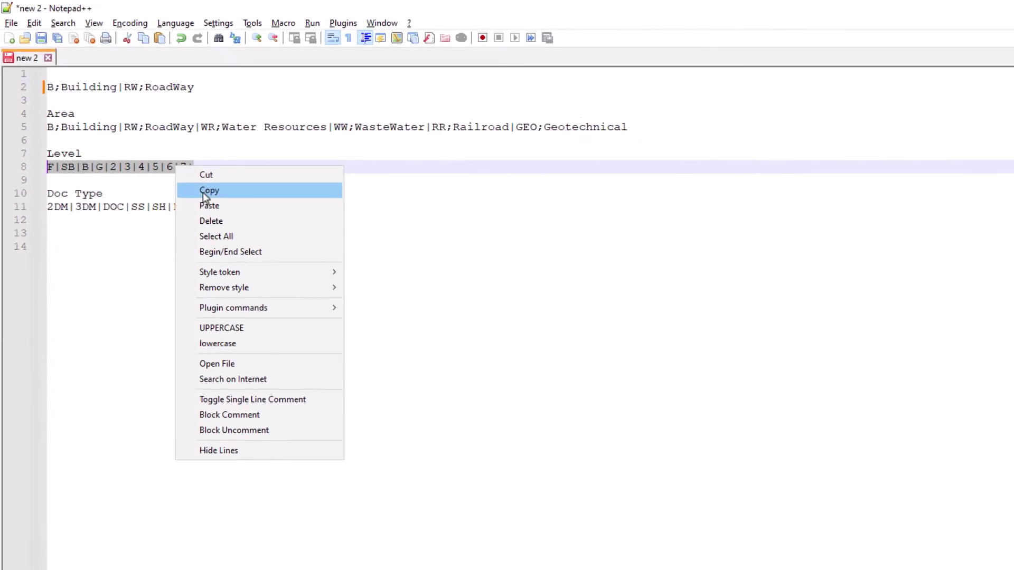
left_click(244, 223)
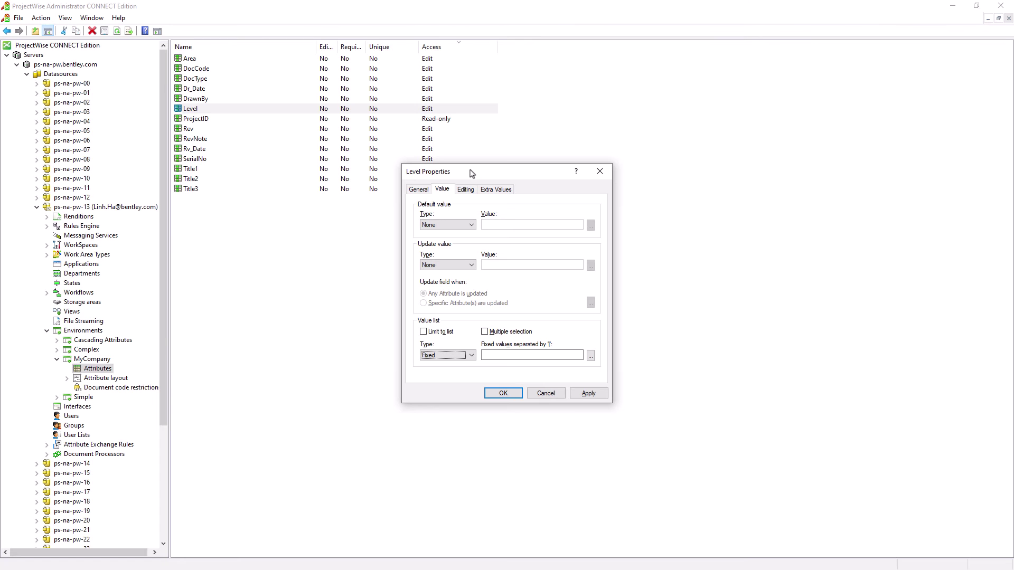
left_click(520, 356)
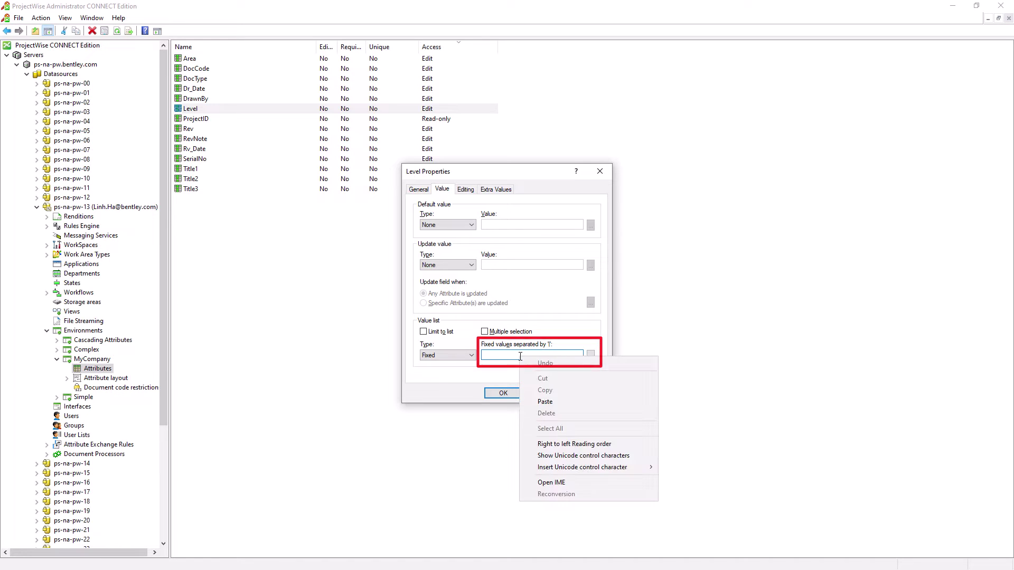
left_click(545, 401)
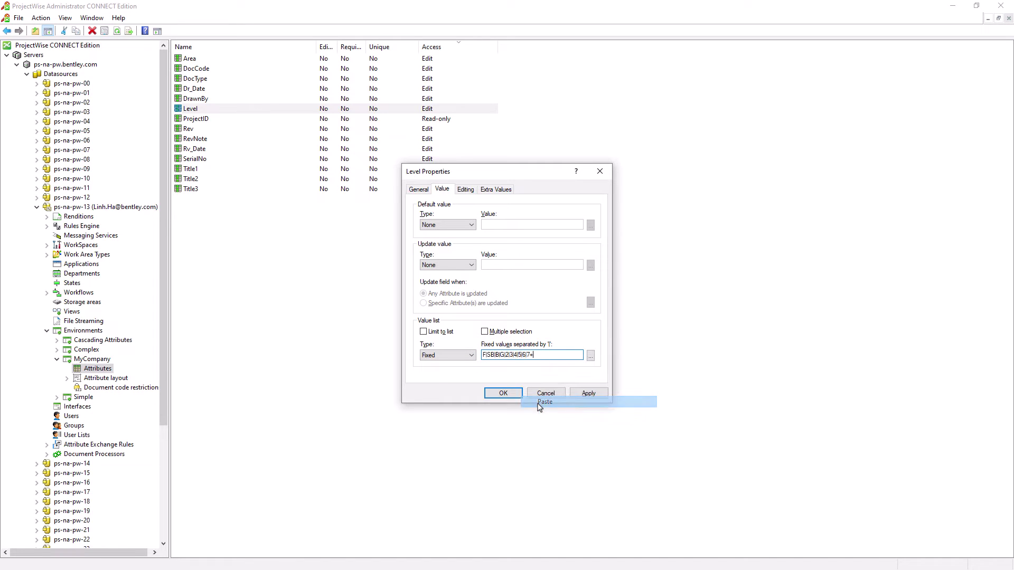
left_click(449, 333)
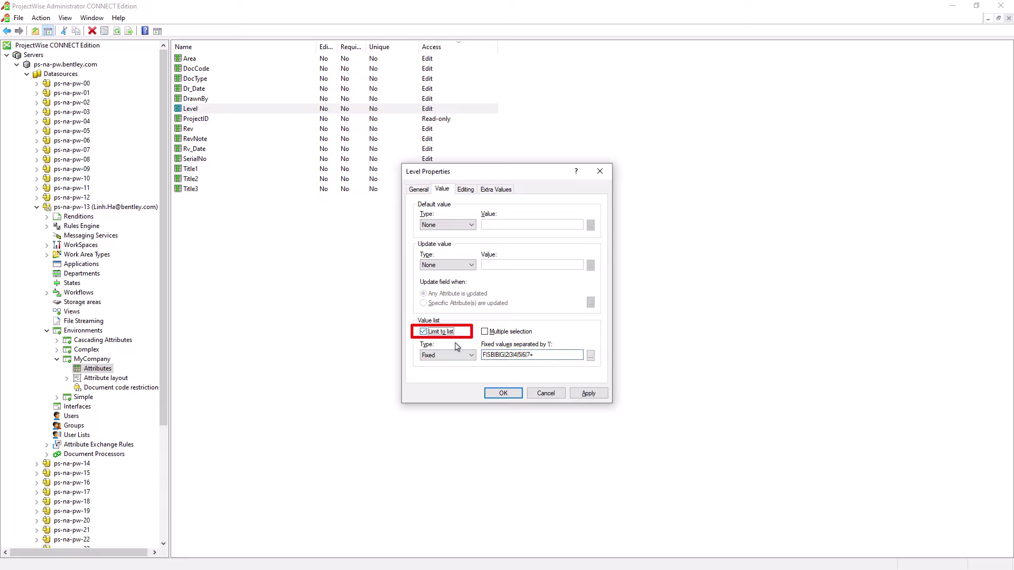
left_click(508, 392)
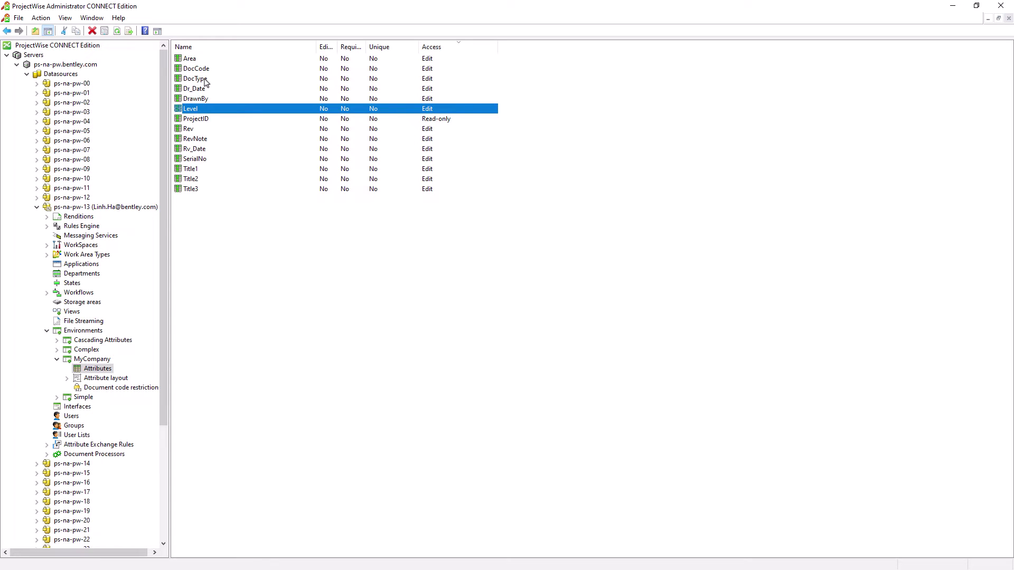
- Set the DocType attribute's value list type to Fixed
double_click(205, 82)
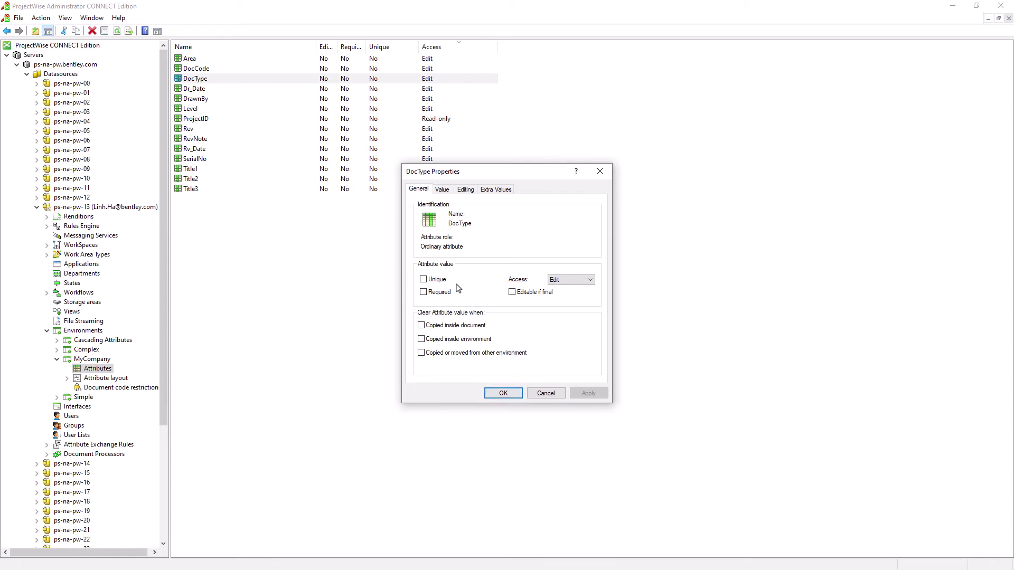
left_click(438, 192)
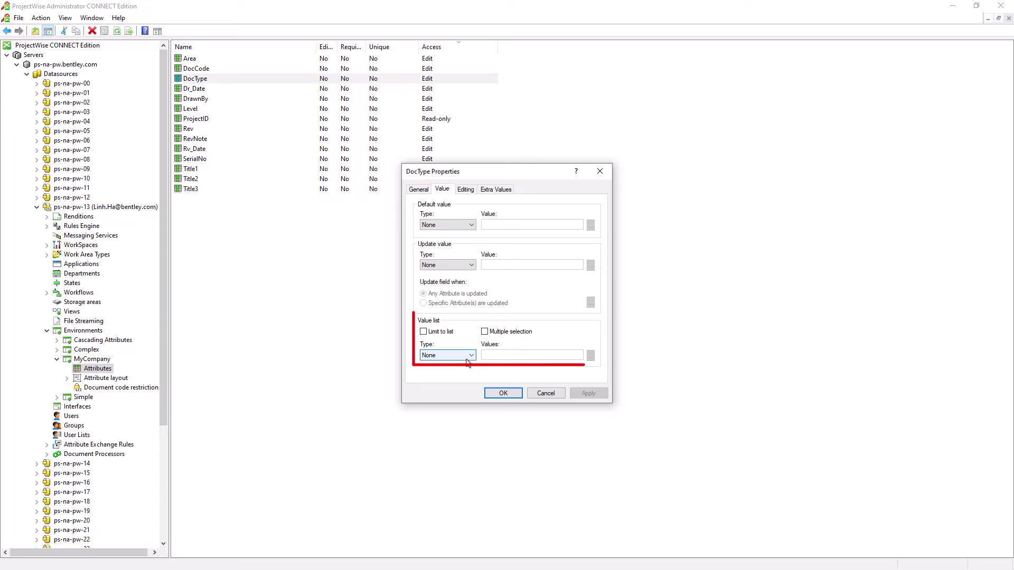
left_click(466, 358)
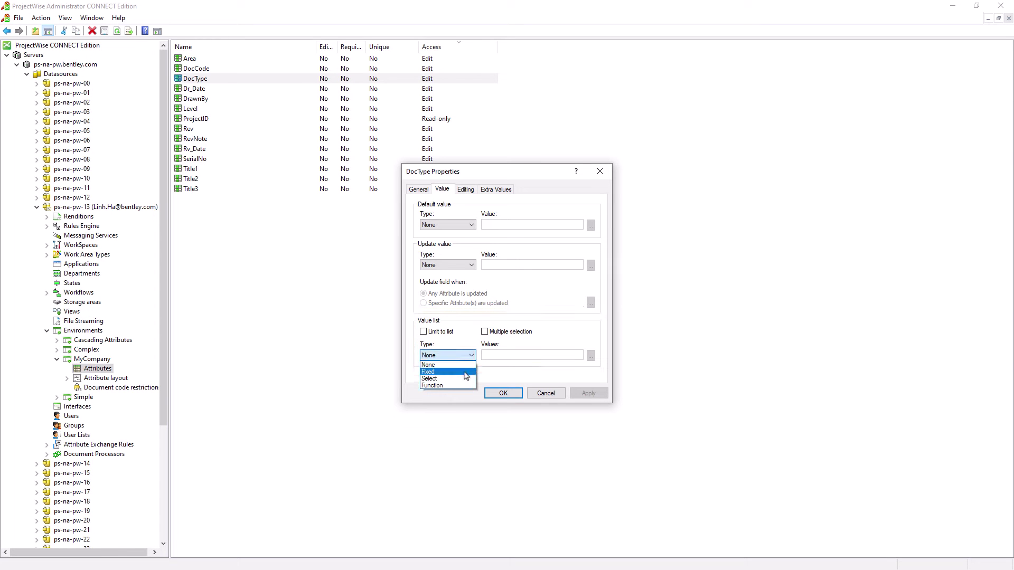
left_click(465, 374)
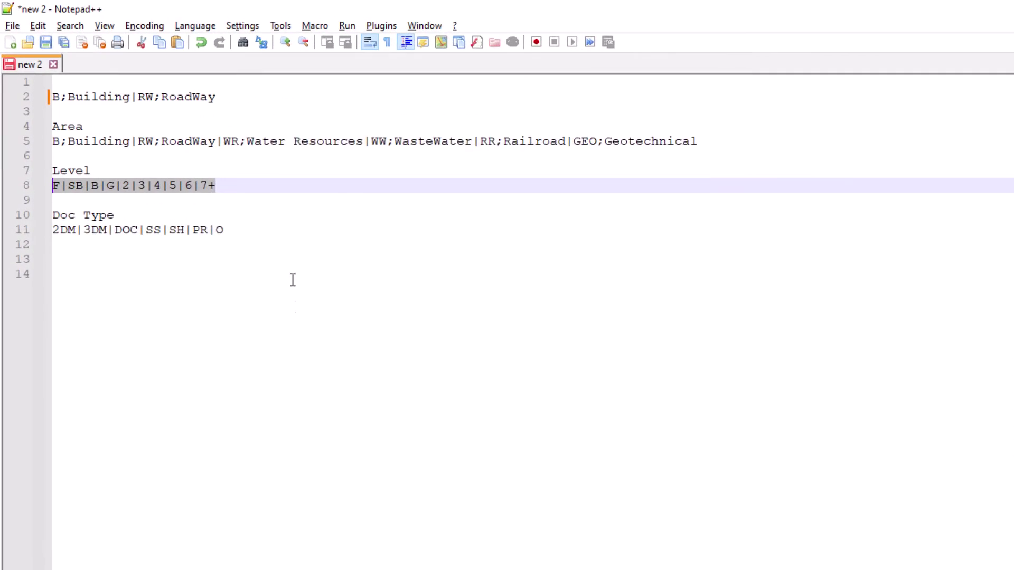
- Paste 2DM|3DM|DOC|SS|SH|PR|O as DocType's fixed values, limit to list, and save
left_click_drag(271, 251, 51, 252)
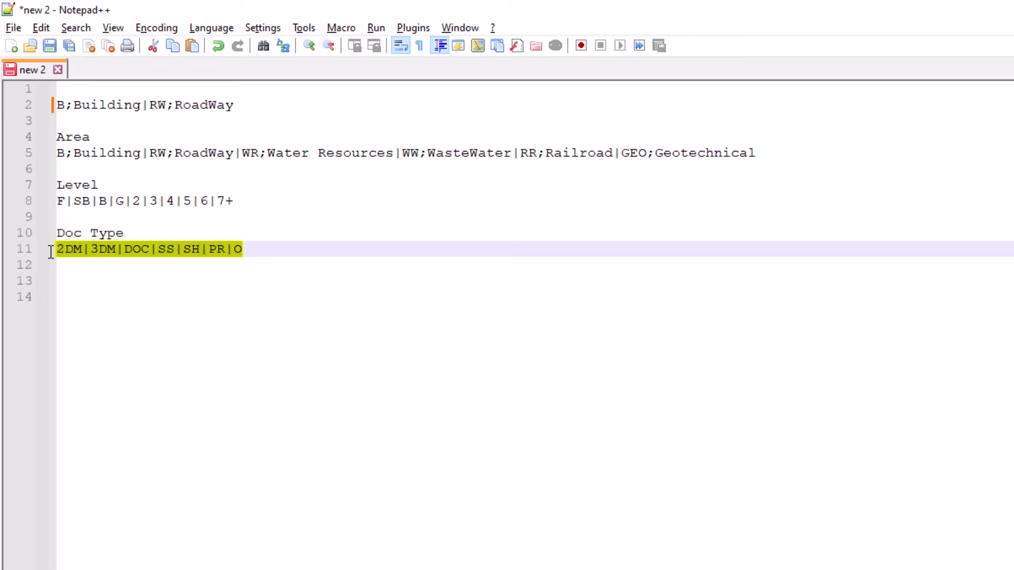
right_click(141, 247)
left_click(179, 275)
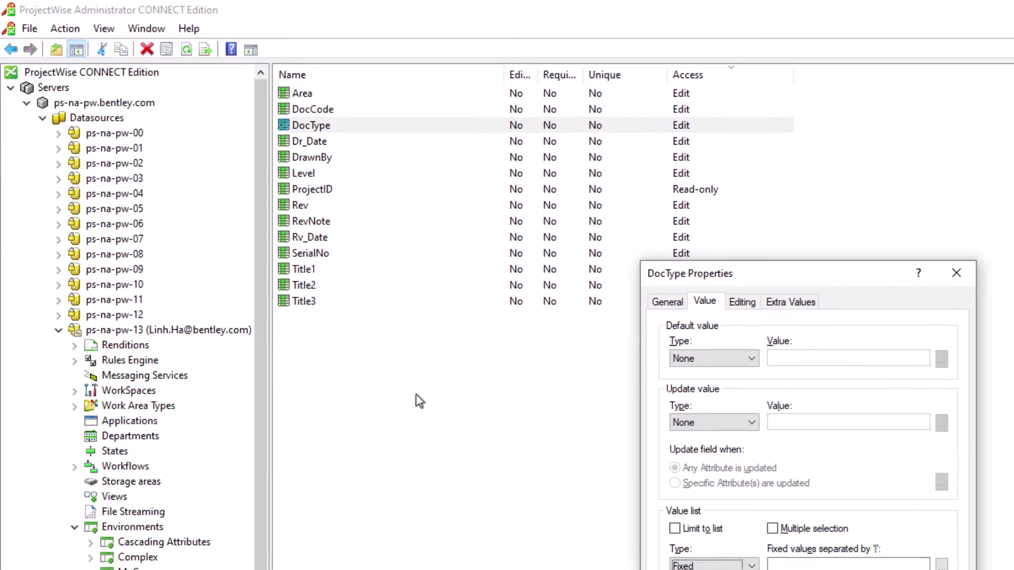
left_click(491, 355)
right_click(491, 355)
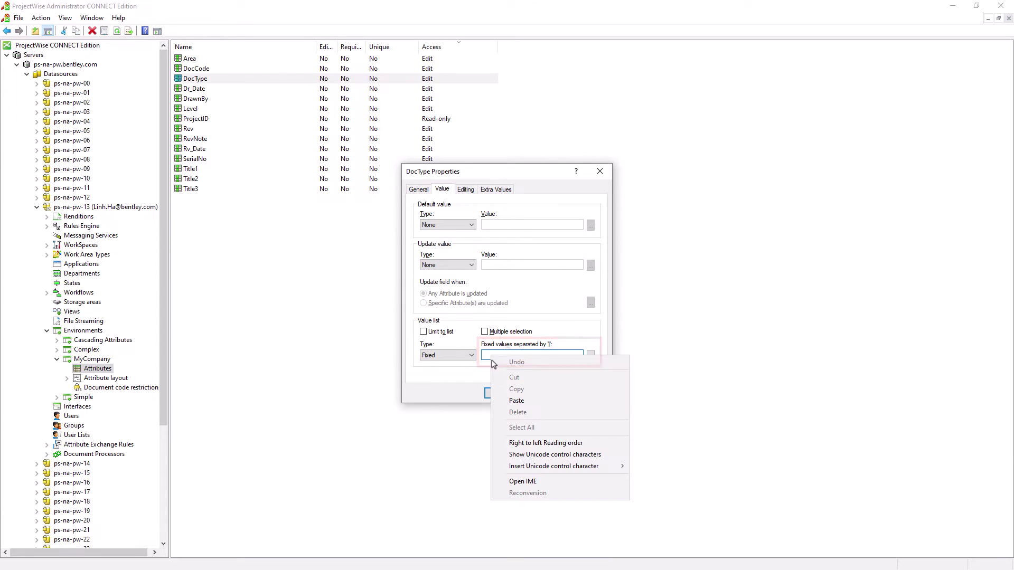
left_click(490, 395)
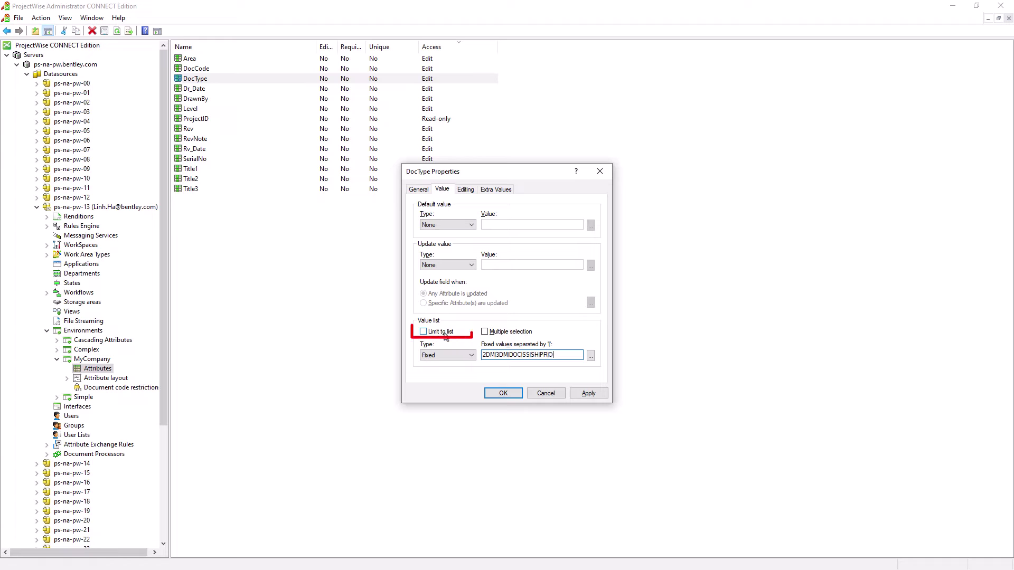
left_click(449, 333)
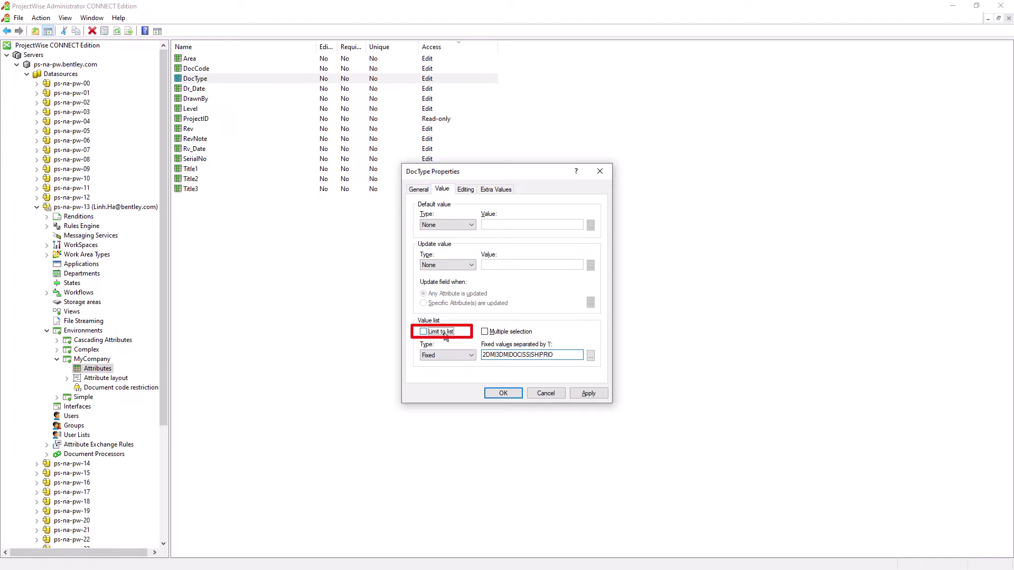
left_click(504, 393)
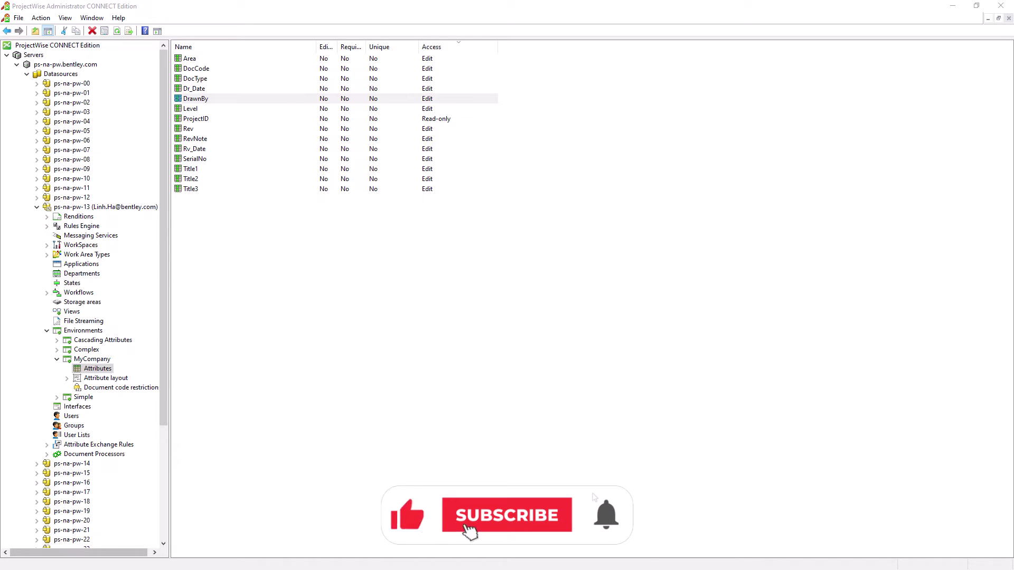
- Return from the Users list to the MyCompany attributes and select DrawnBy
left_click(69, 416)
left_click(110, 369)
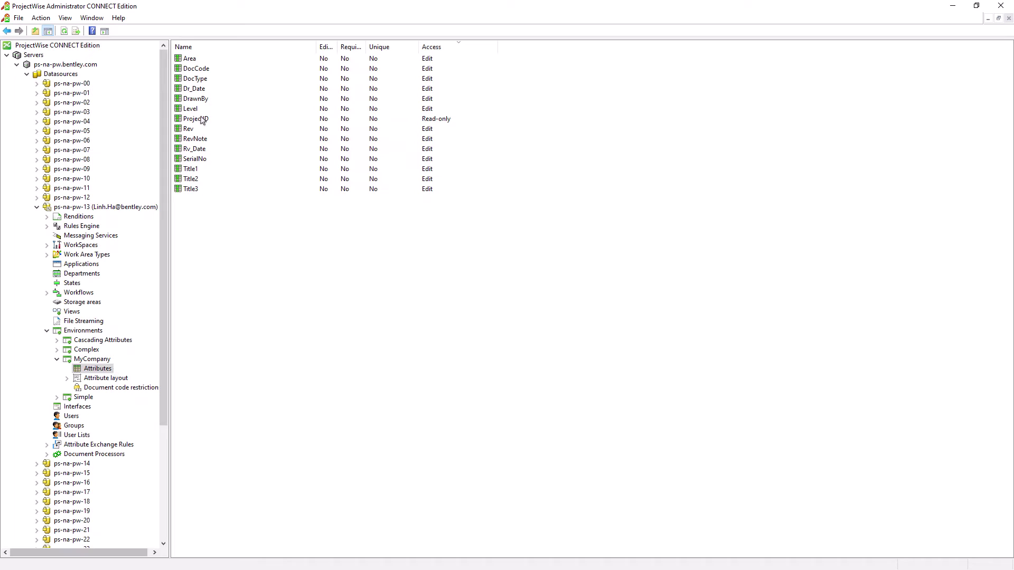
left_click(210, 100)
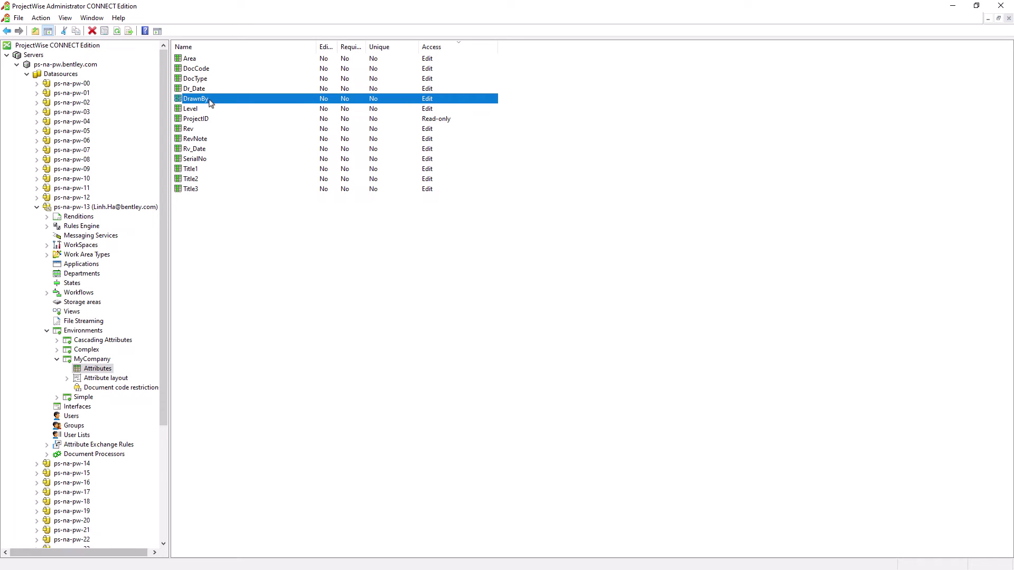
- Check Limit to list on DrawnBy's Value tab and open its value list type choices
double_click(196, 99)
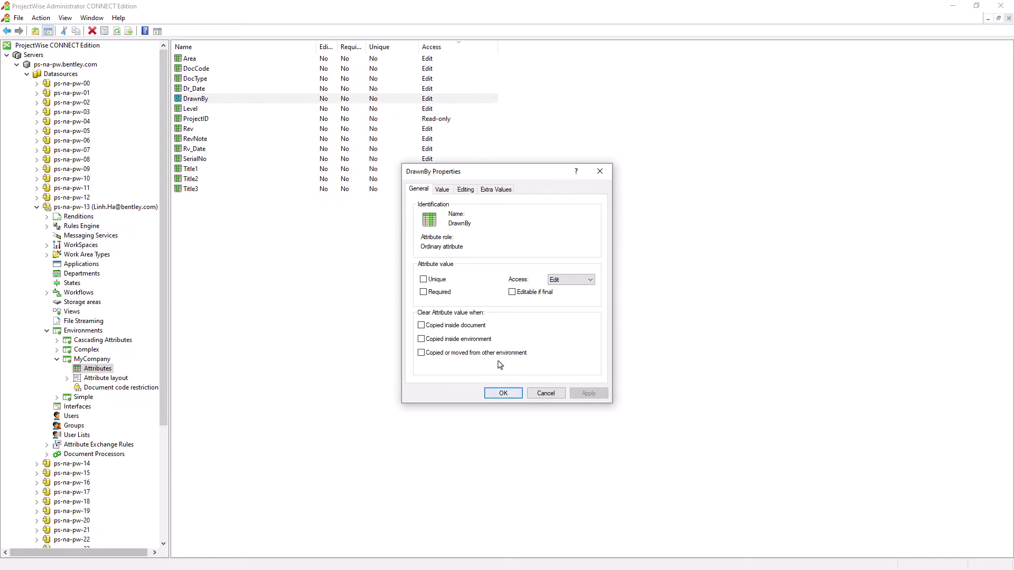
left_click(442, 189)
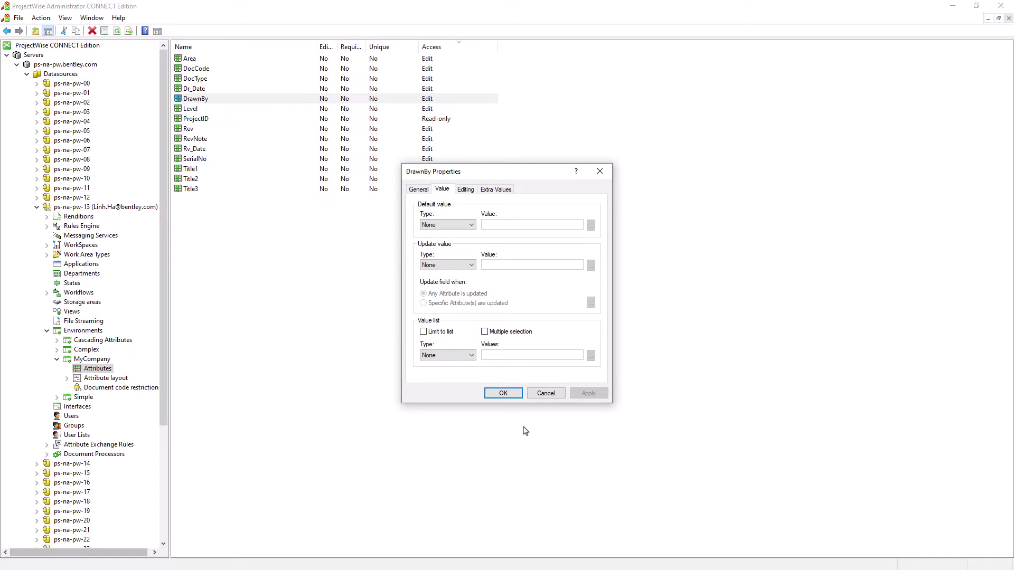
left_click(447, 334)
left_click(448, 356)
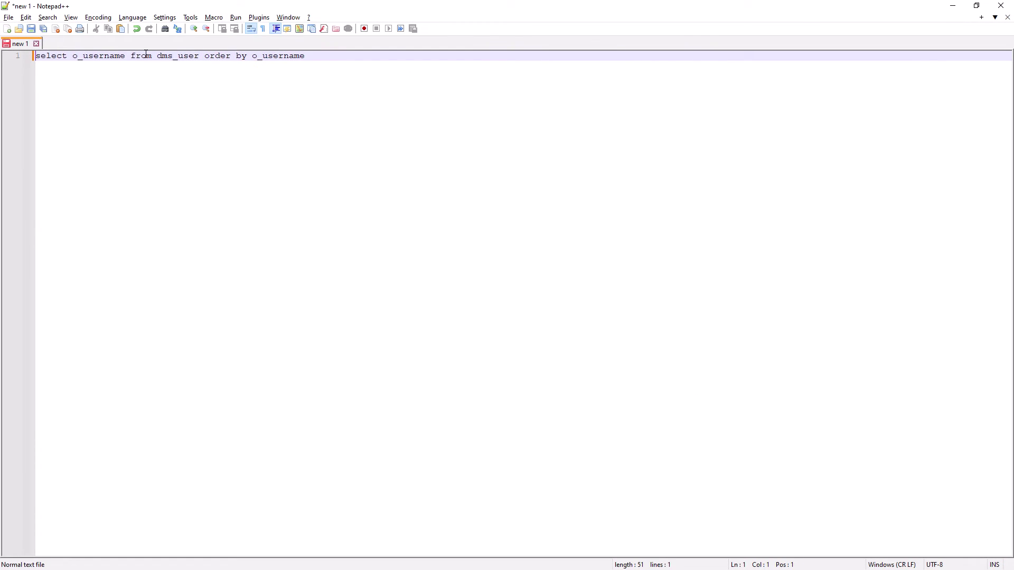
- Select and copy the query 'select o_username from dms_user order by o_username'
key("ctrl+a")
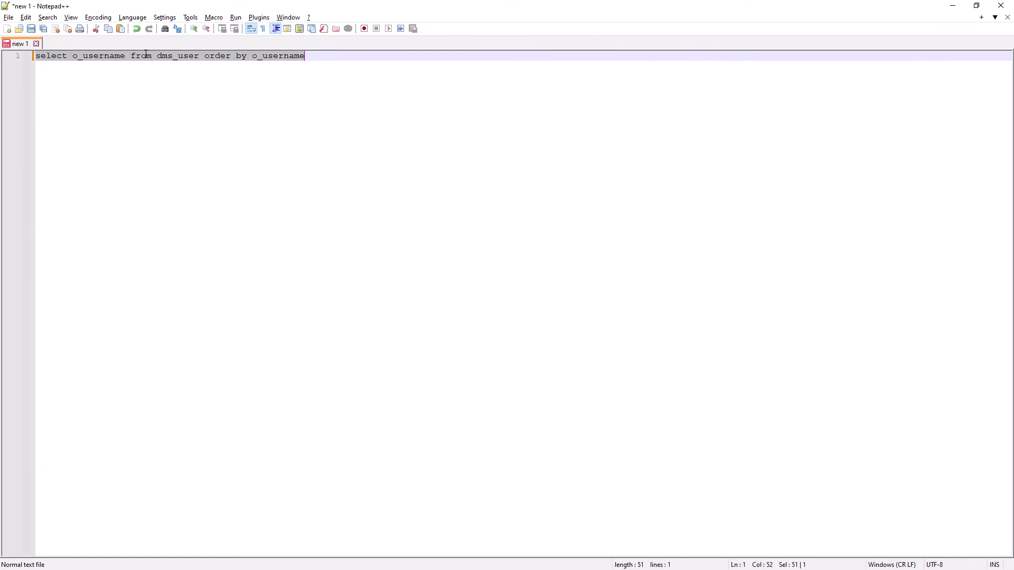
right_click(304, 58)
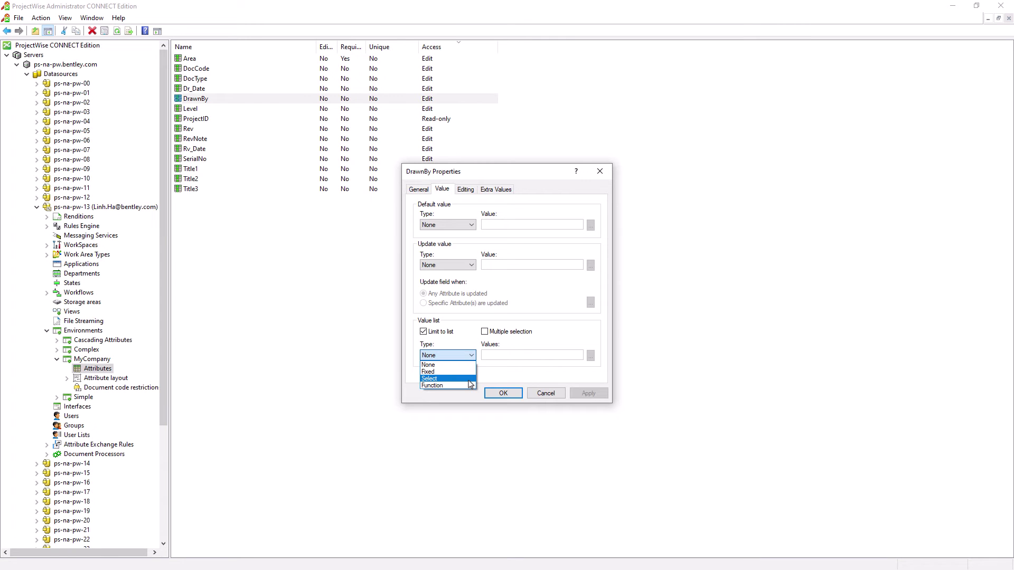
- Set DrawnBy's list type to Select with the pasted dms_user user-name query, and save
left_click(468, 379)
left_click(510, 356)
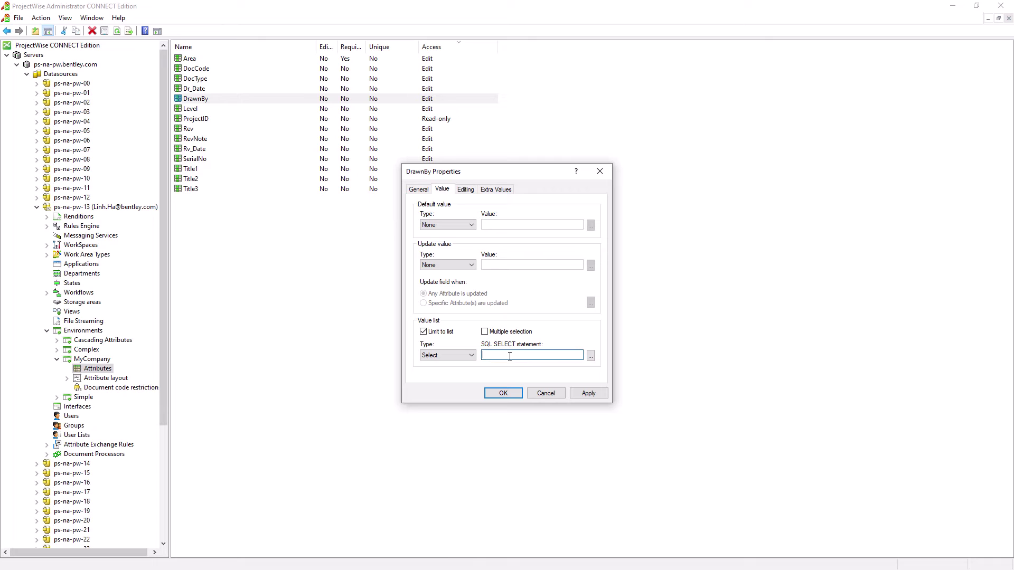
right_click(511, 355)
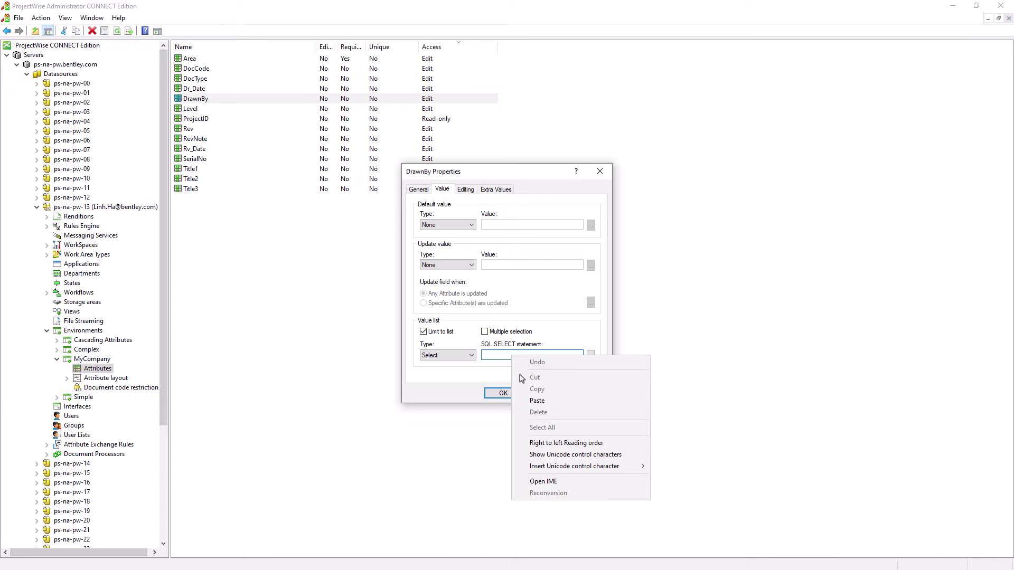
left_click(549, 401)
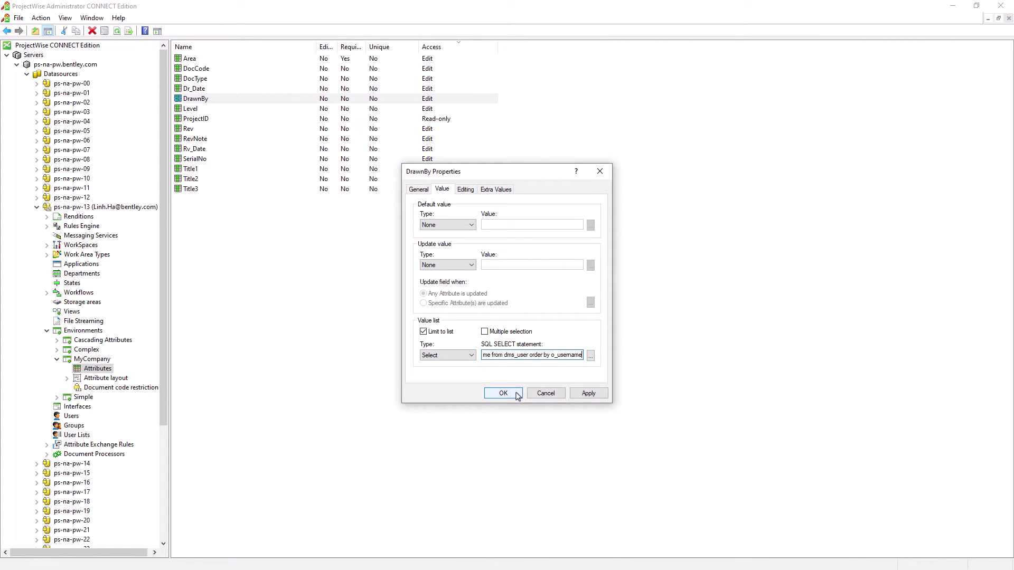
left_click(503, 393)
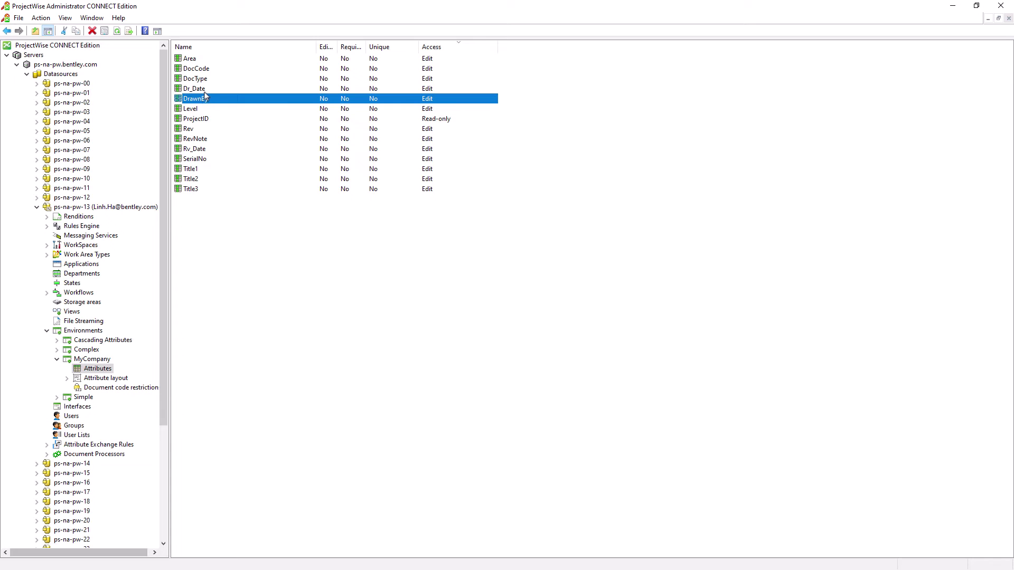
- Set Dr_Date's update type to System variable with $DATE$ as the update value
left_click(205, 93)
double_click(206, 94)
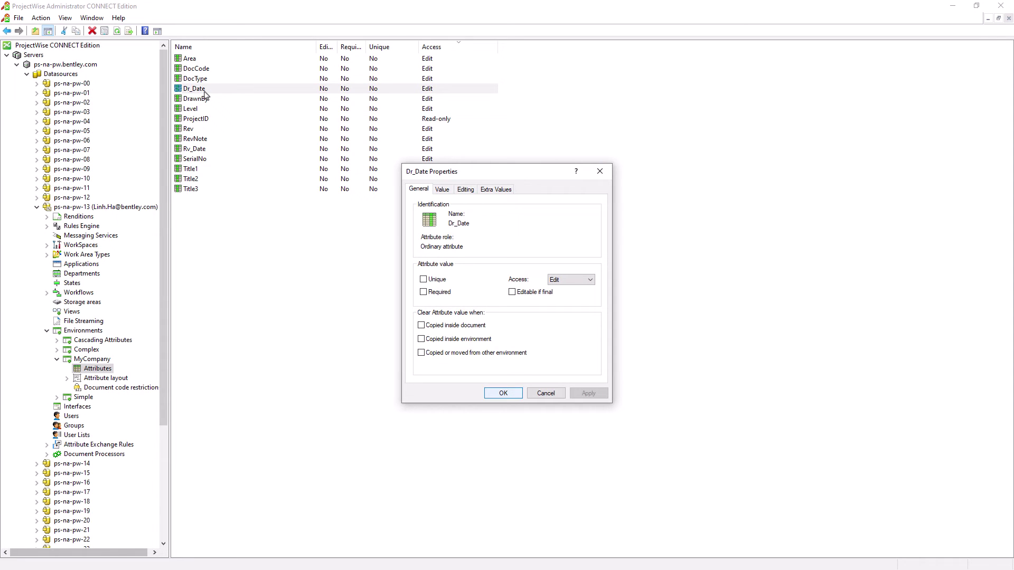
left_click(442, 191)
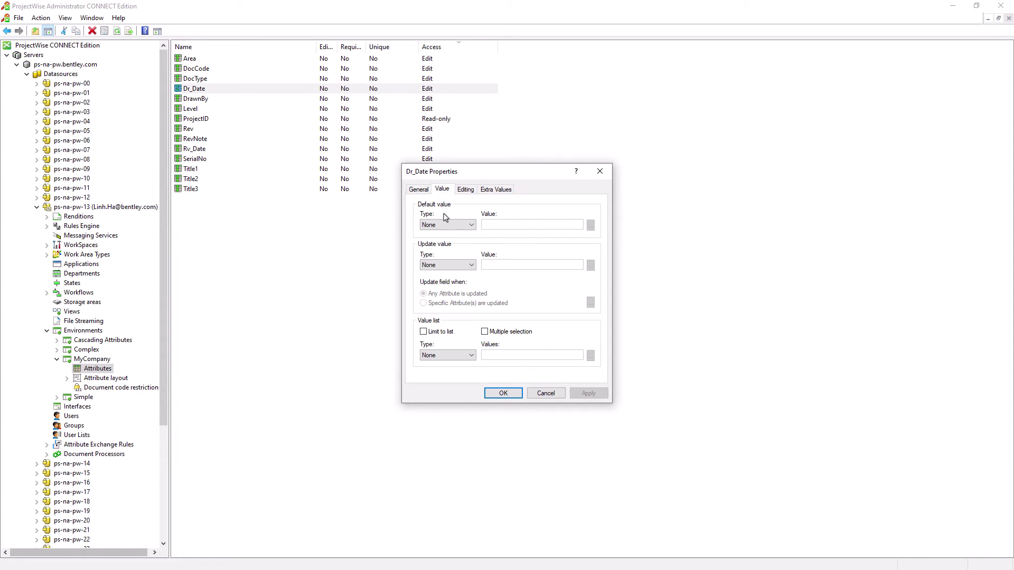
left_click(450, 267)
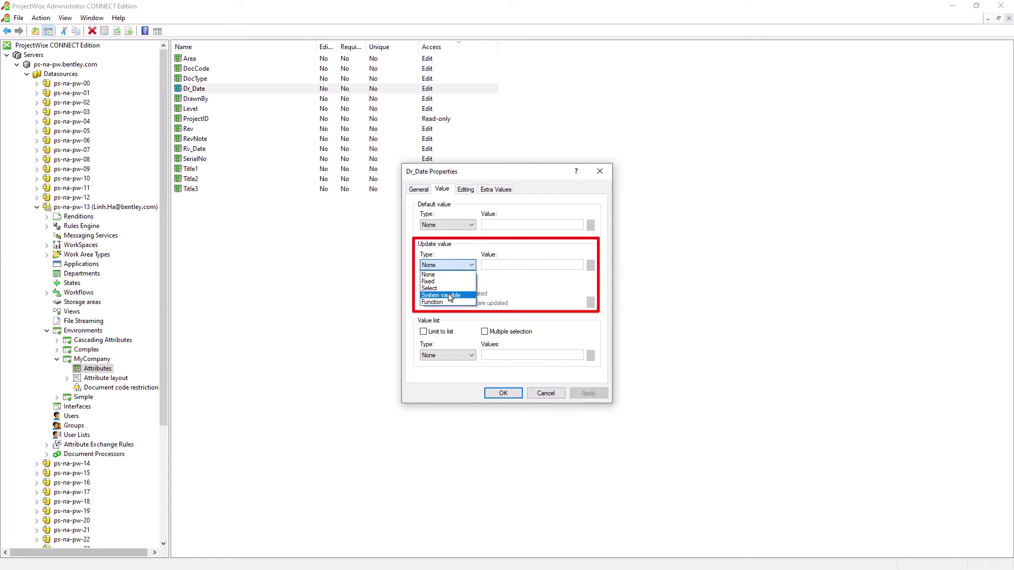
left_click(449, 295)
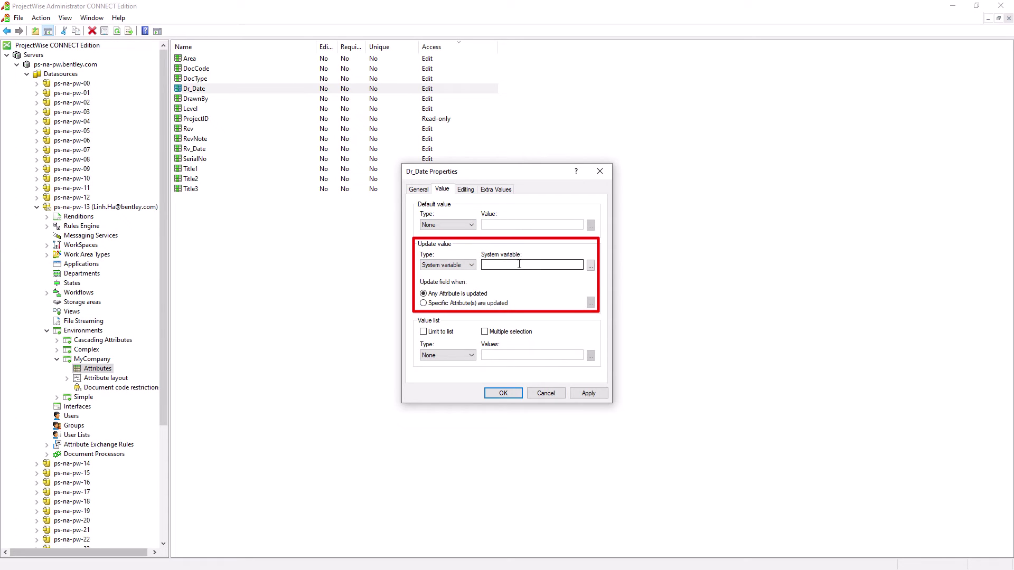
left_click(590, 265)
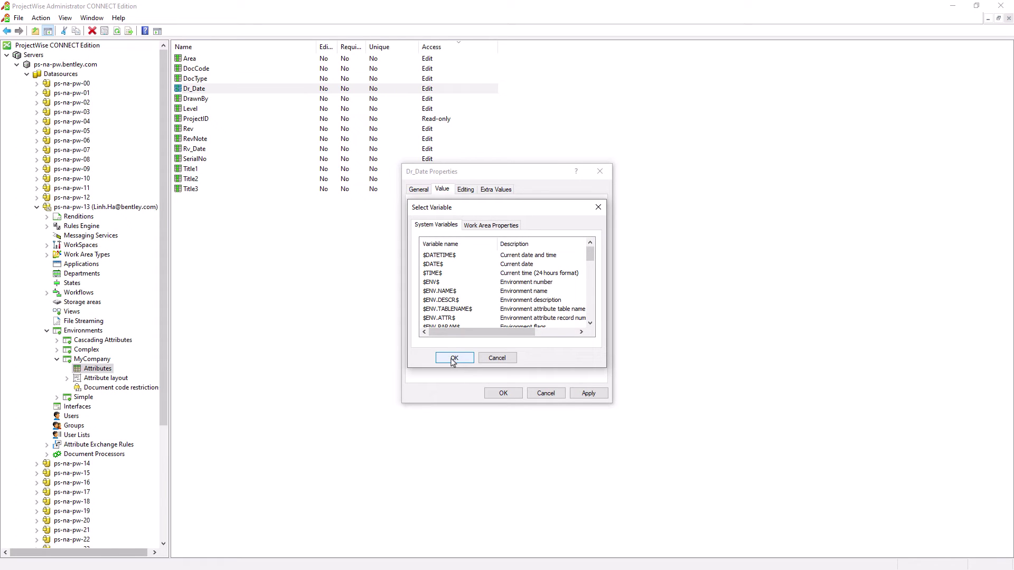
left_click(432, 268)
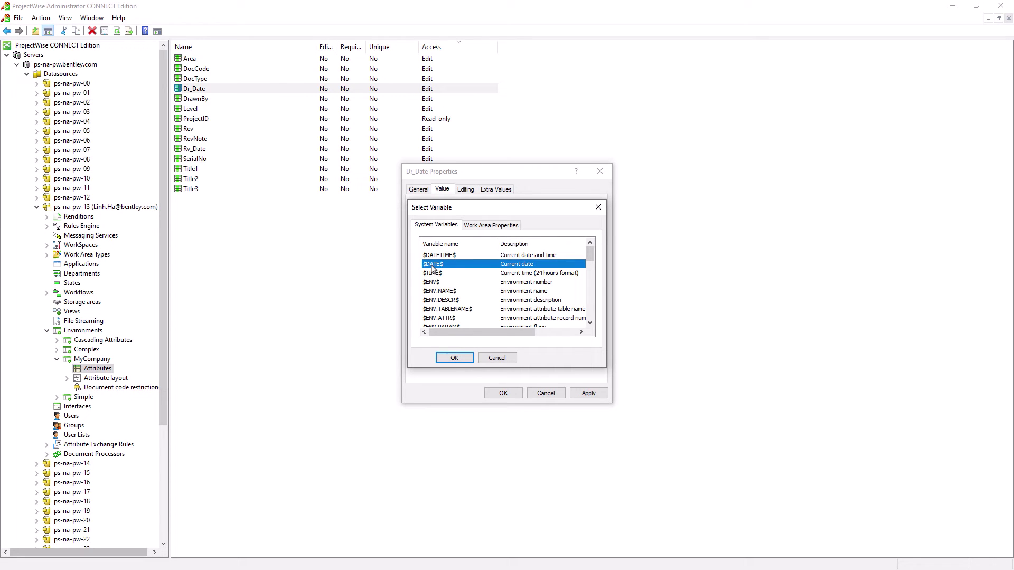
left_click(454, 357)
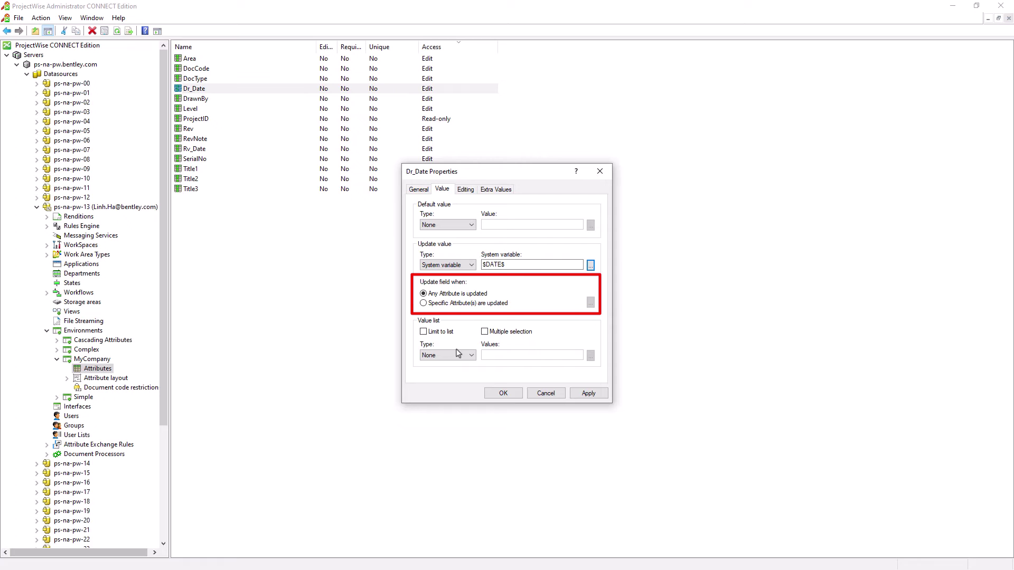
- Make DrawnBy the only triggering attribute for Dr_Date and save its properties
left_click(467, 303)
left_click(591, 304)
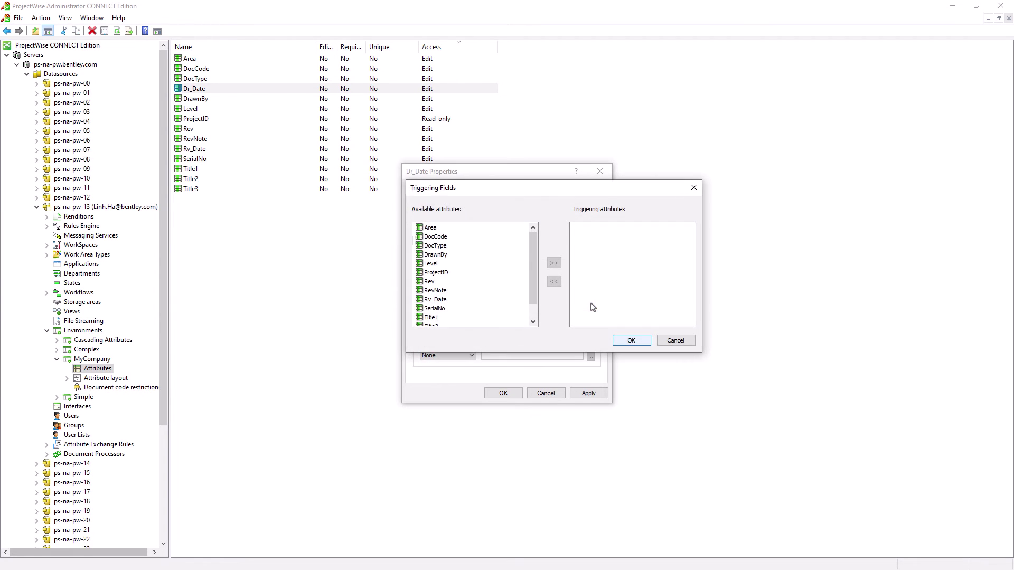
left_click(484, 256)
double_click(484, 259)
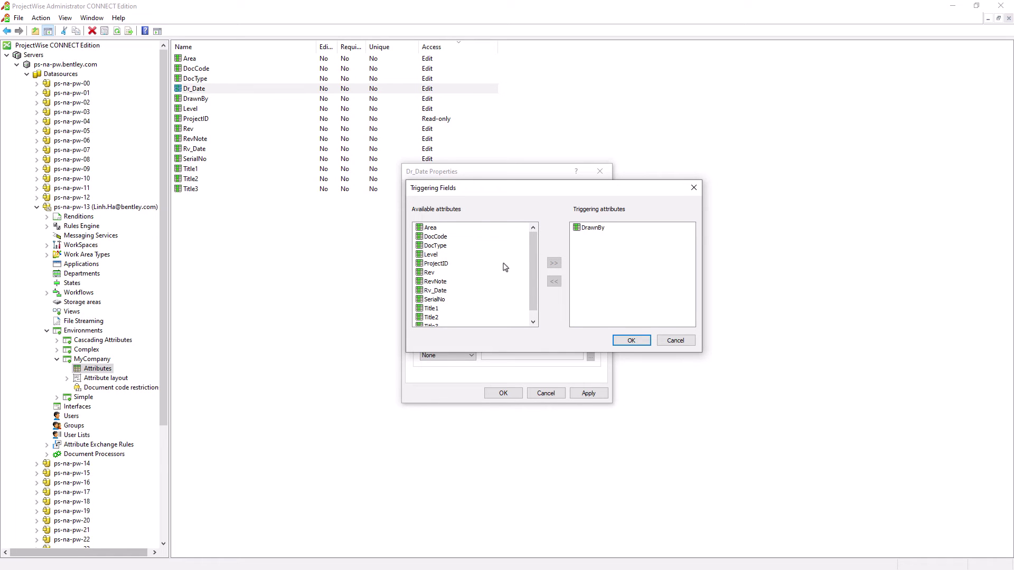
left_click(630, 341)
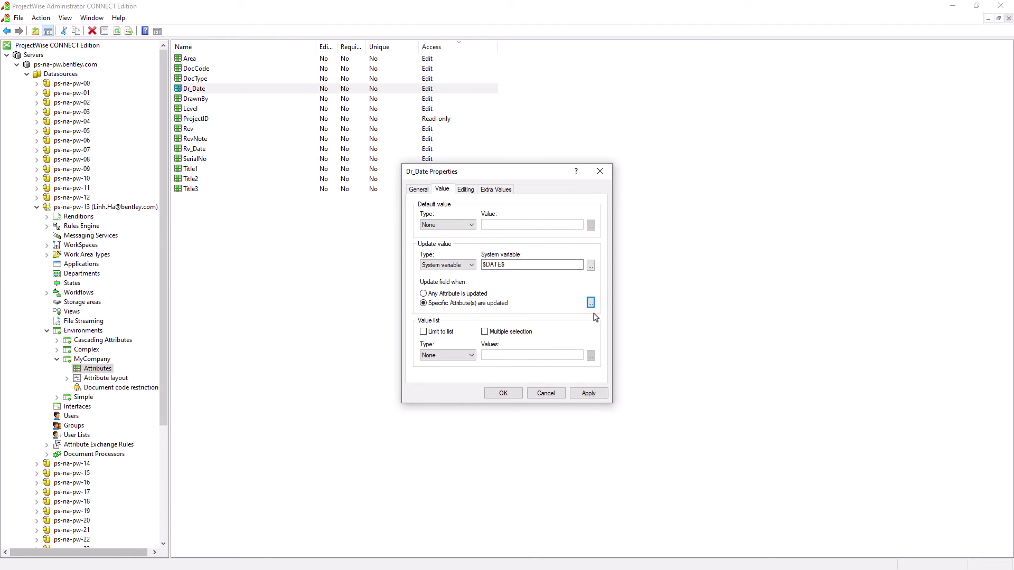
left_click(503, 393)
left_click(201, 142)
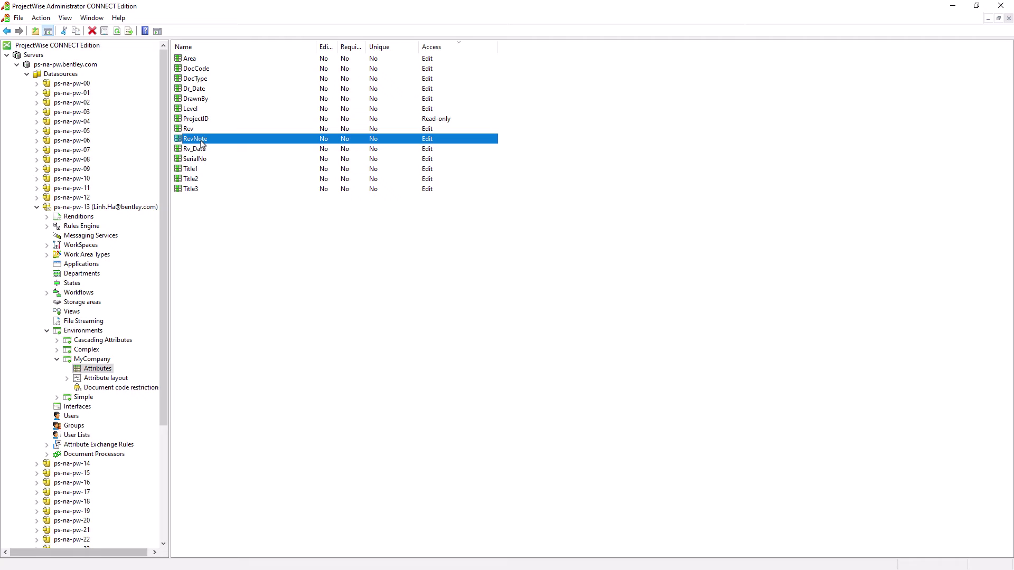
- Change RevNote's control type to Multi-line edit field and save it
double_click(201, 144)
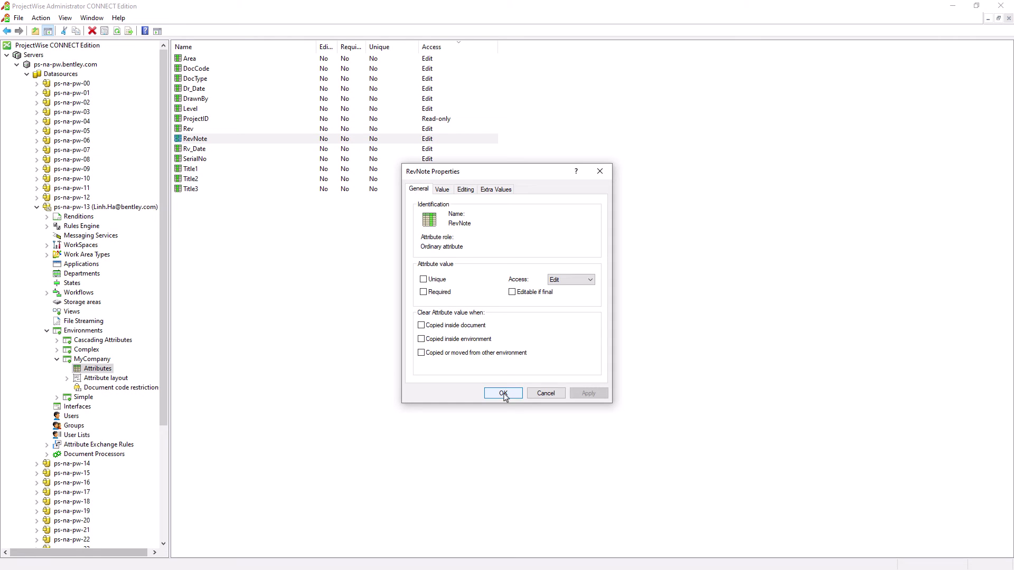
left_click(467, 192)
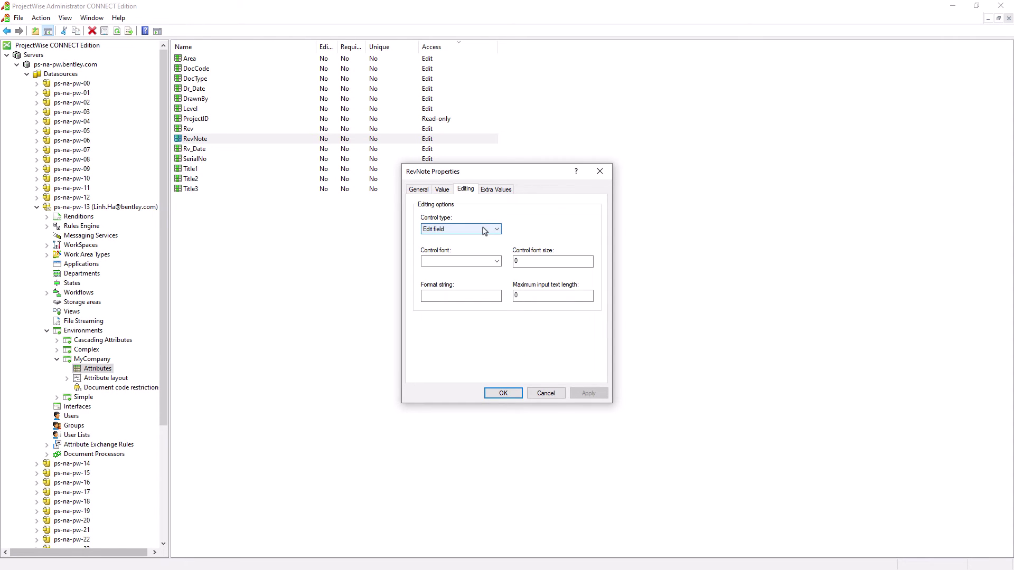
left_click(484, 231)
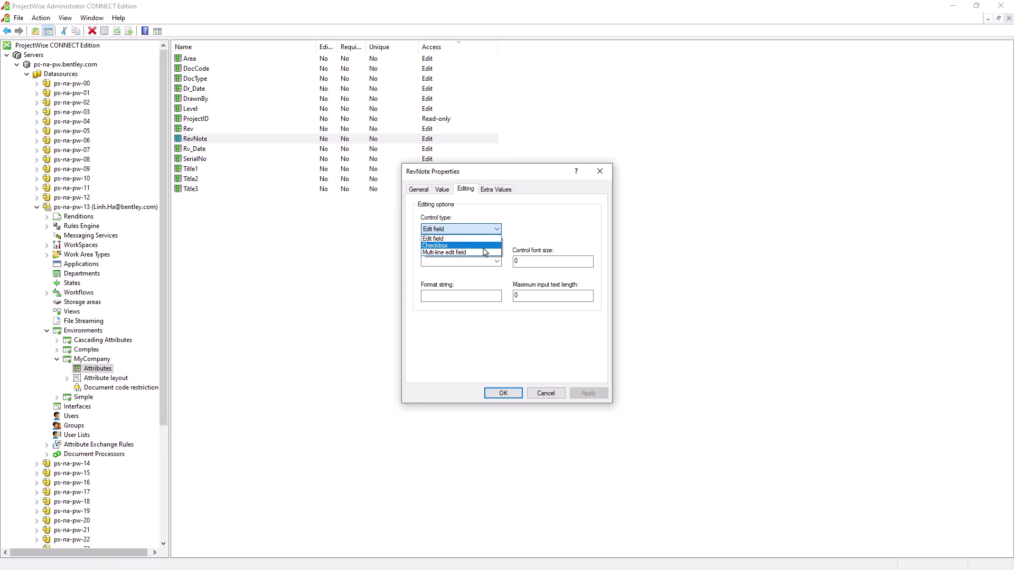
left_click(481, 254)
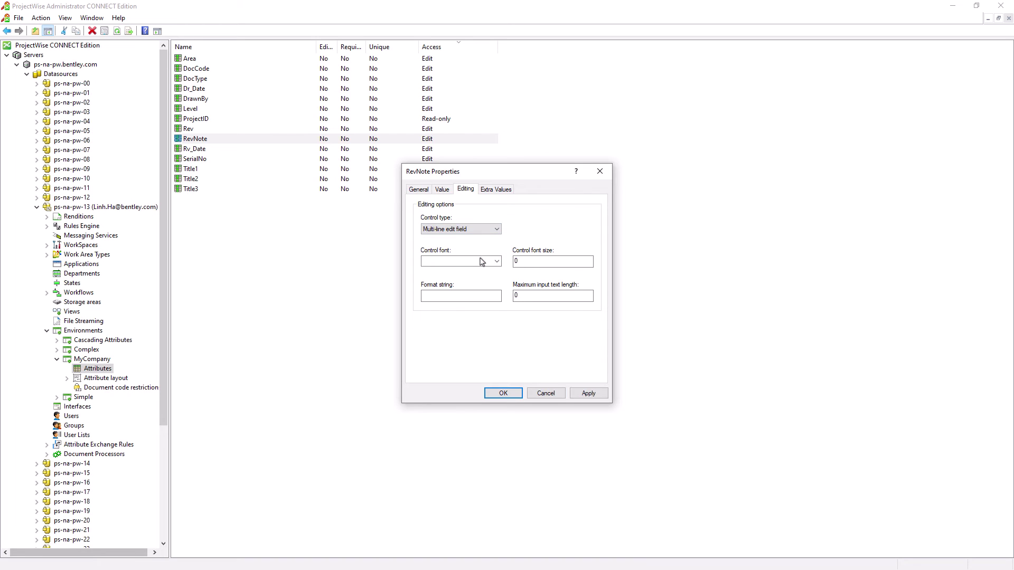
left_click(510, 395)
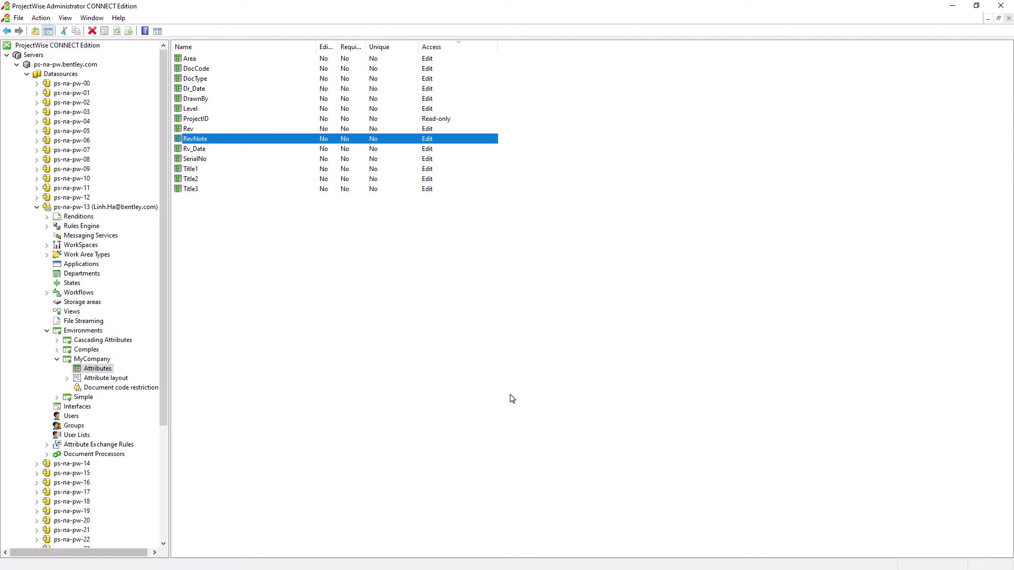
- Enter UpperCase as the format string for Title1, Title2 and Title3
double_click(195, 171)
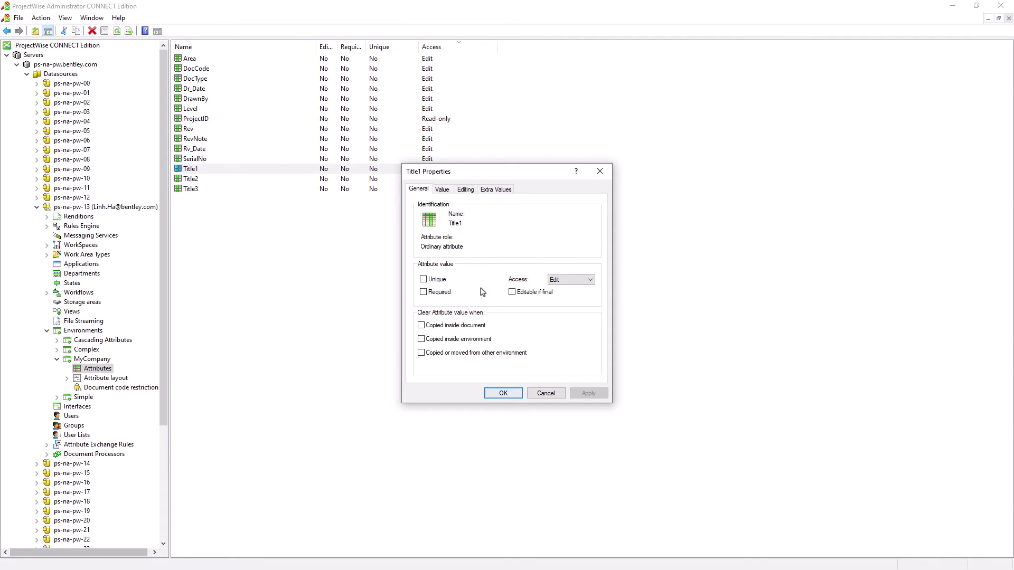
left_click(465, 193)
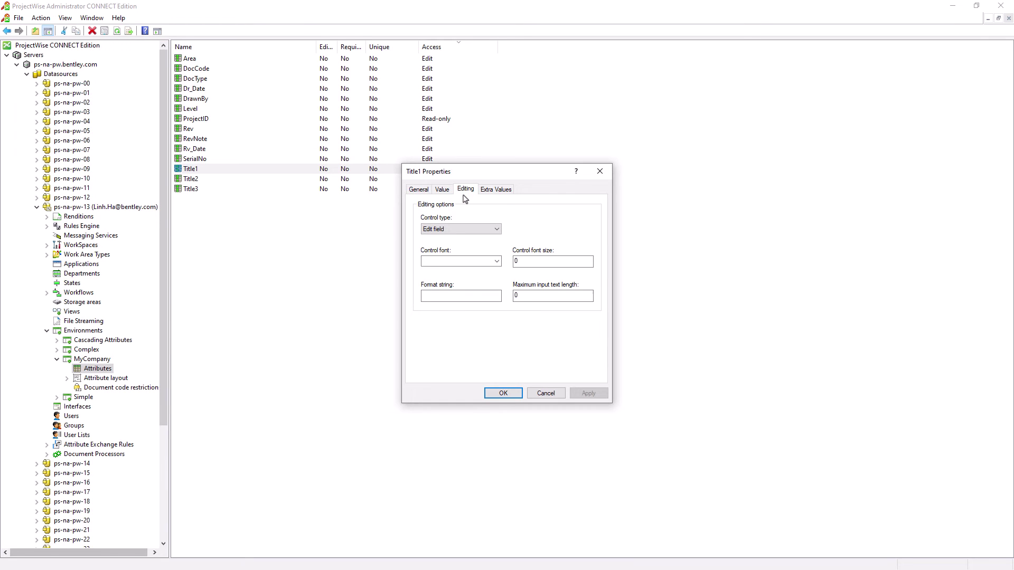
left_click(448, 295)
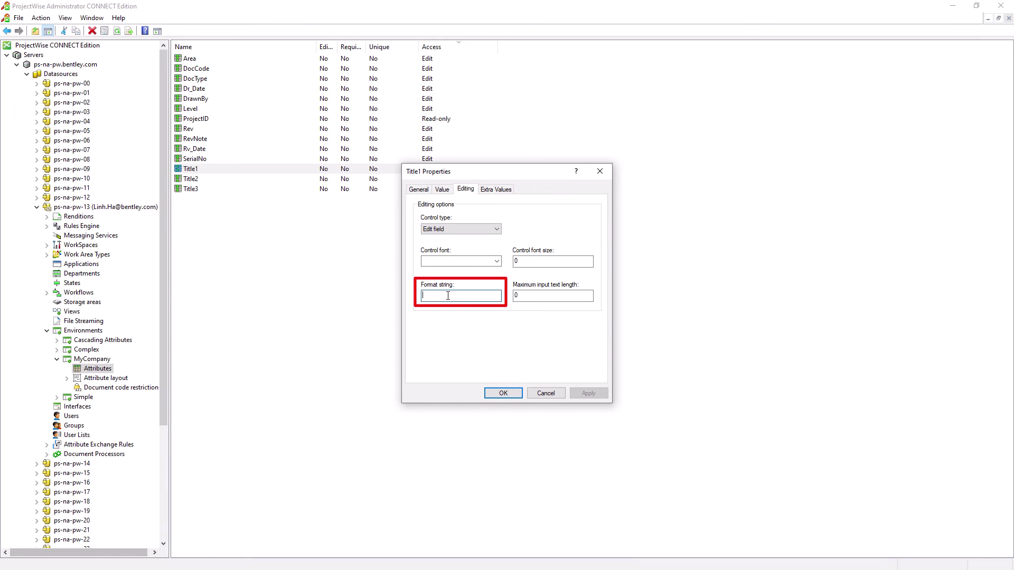
type("UpperCase")
left_click(503, 393)
type("ase")
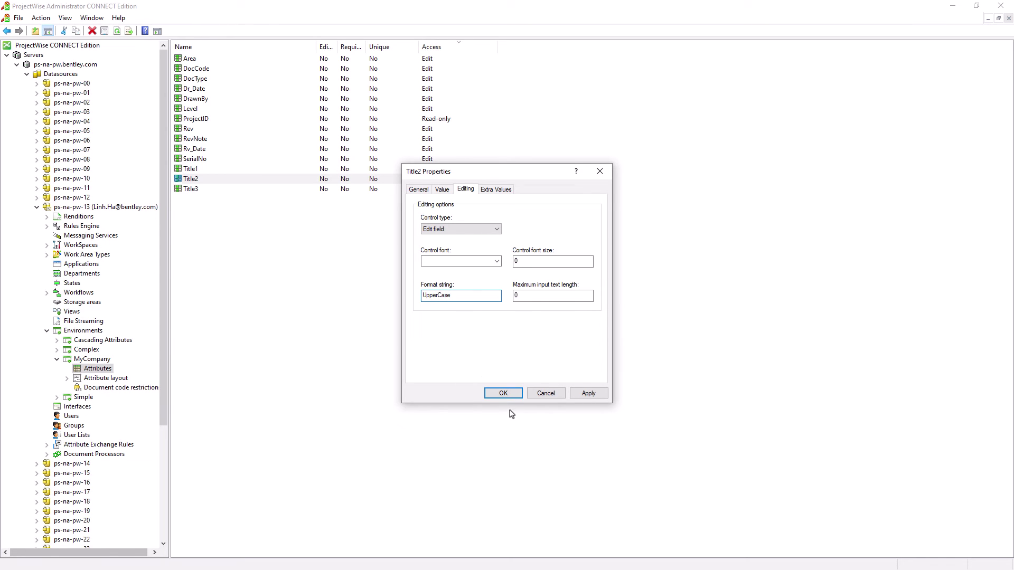
left_click(502, 393)
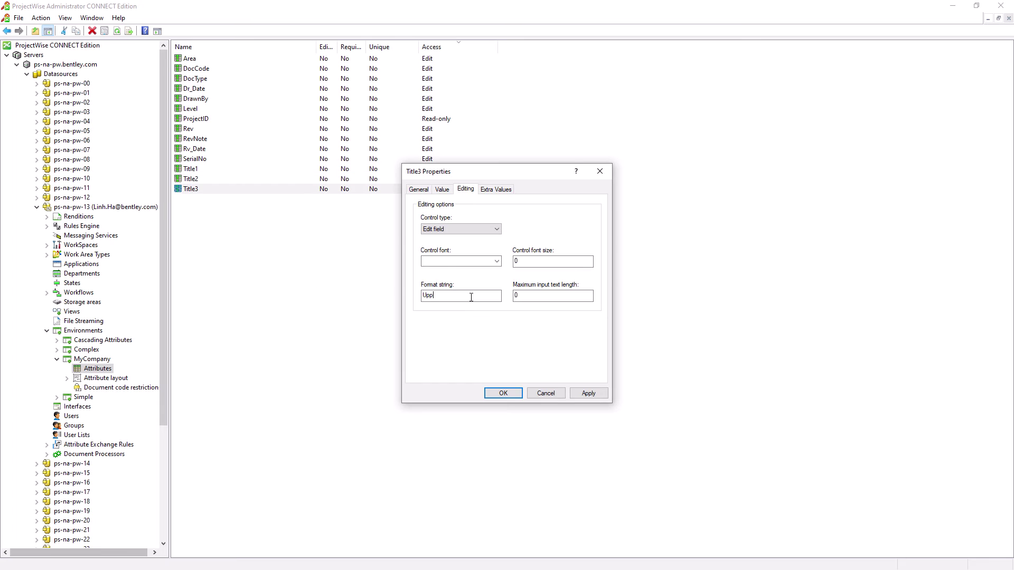
type("erCase")
left_click(503, 393)
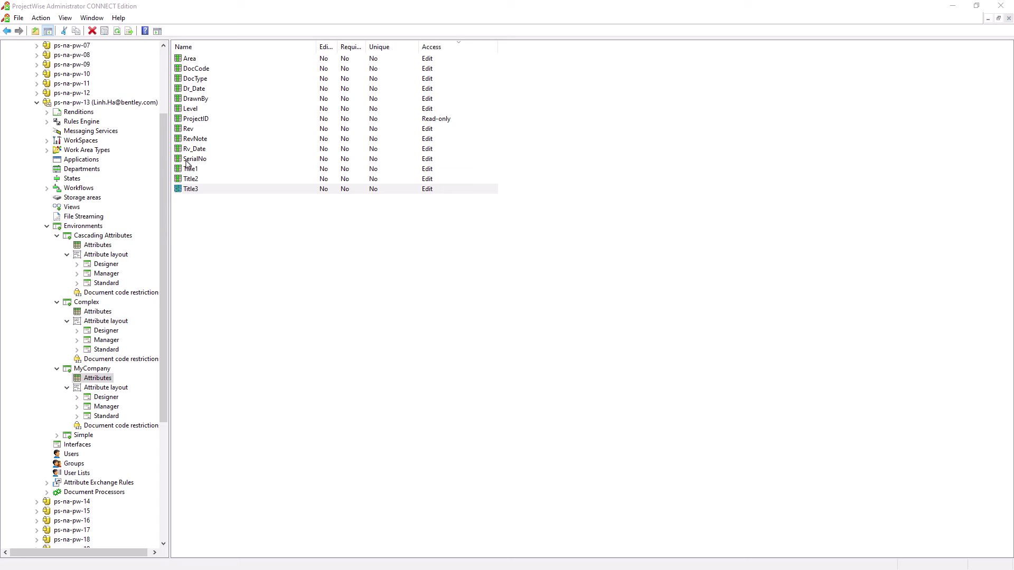
- Enter %05u as SerialNo's format string and save it
double_click(189, 160)
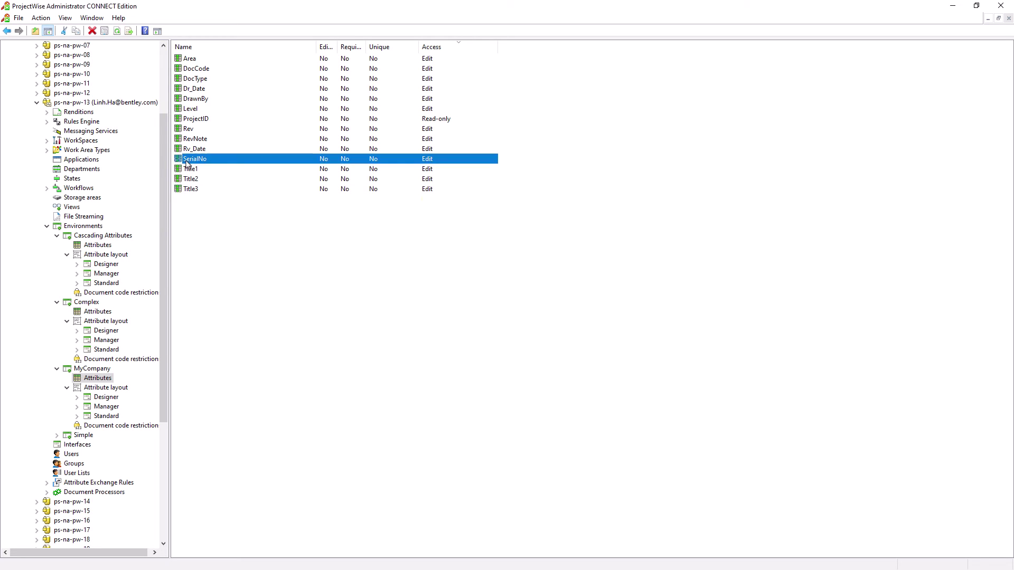
left_click(467, 192)
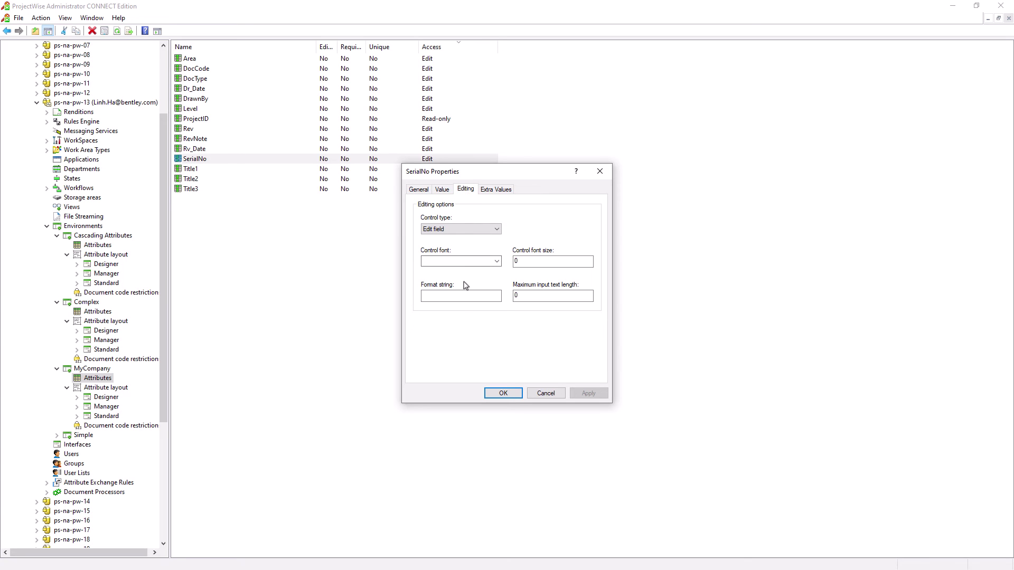
type("%05u")
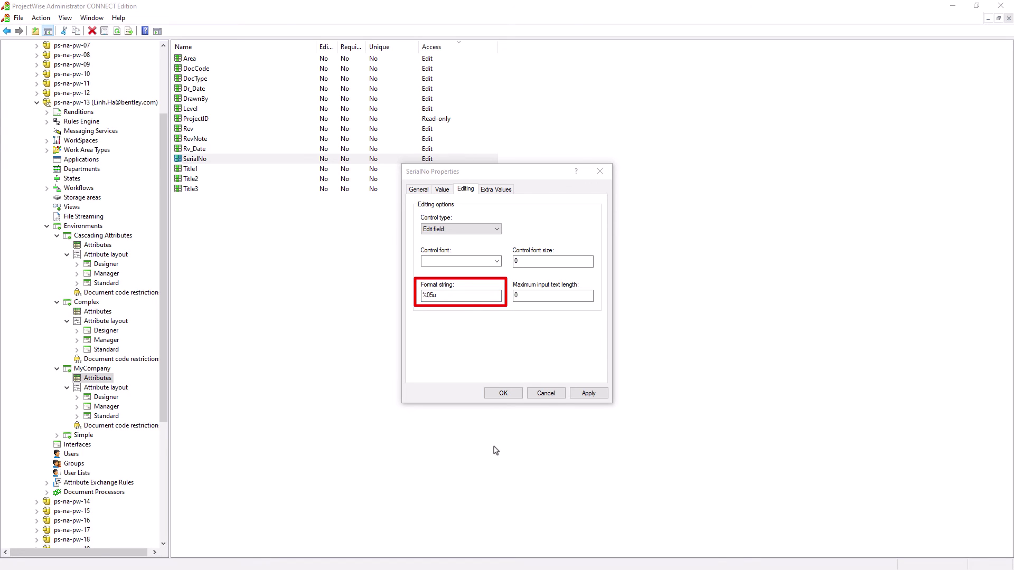
left_click(503, 393)
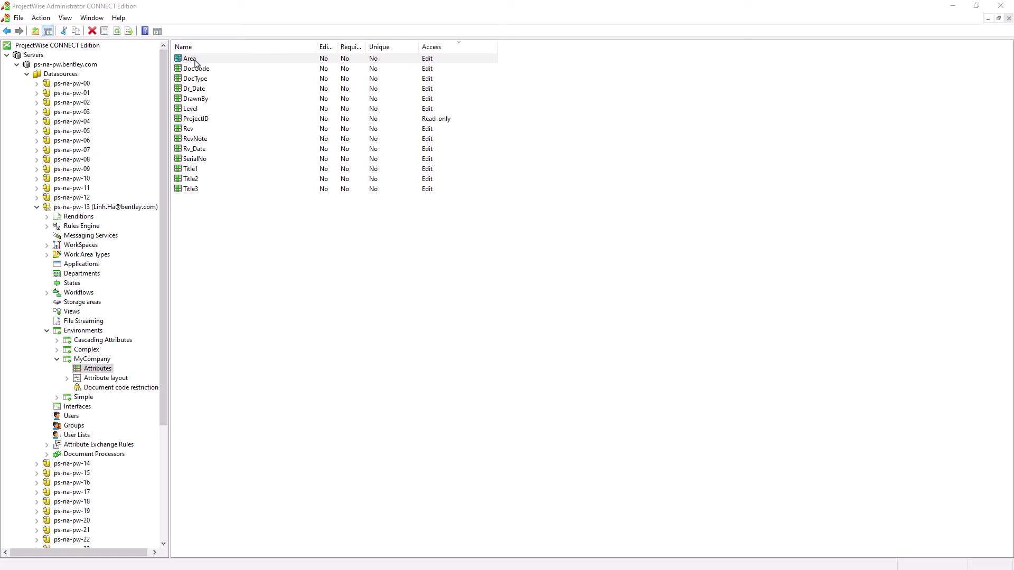
- Mark the Area attribute as Required
double_click(195, 63)
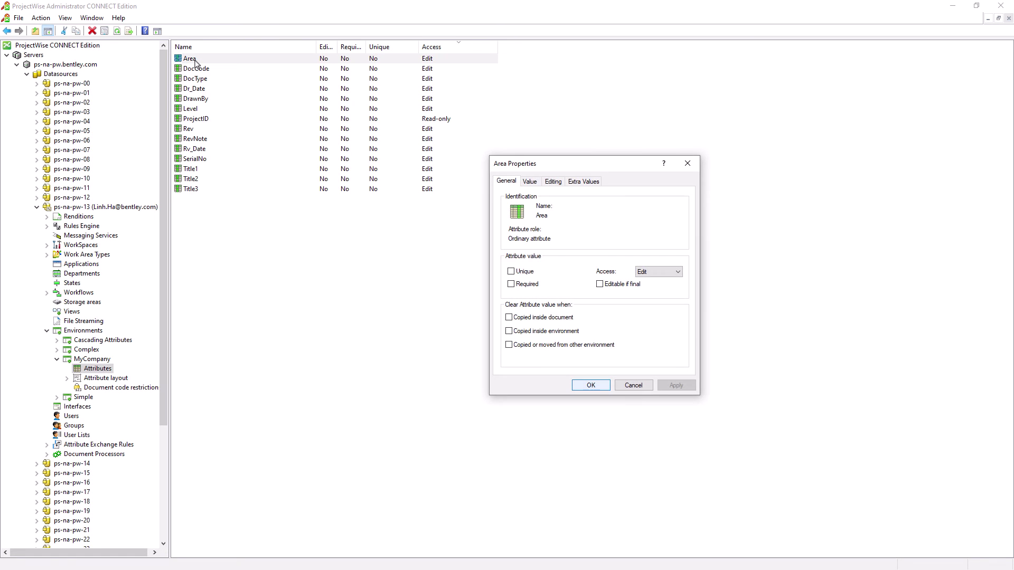
left_click(534, 288)
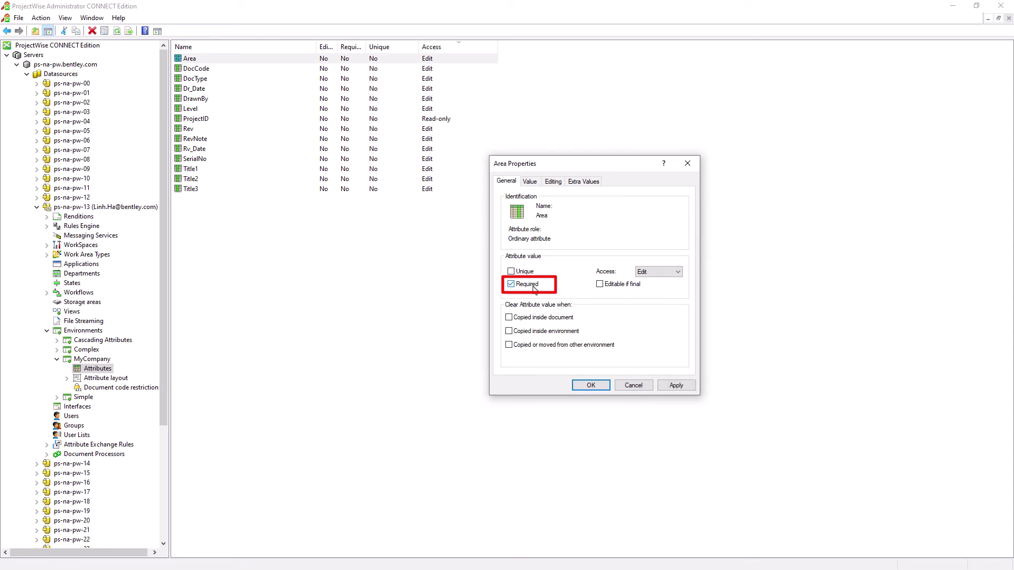
left_click(590, 385)
- Enable 'Create attribute records upon document creation' in the MyCompany environment properties
right_click(106, 359)
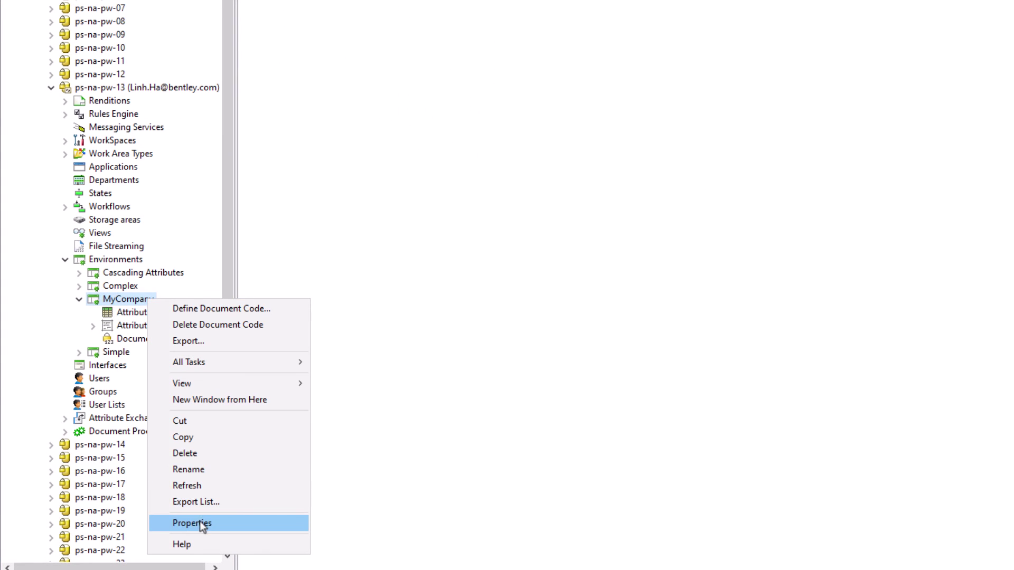
left_click(201, 522)
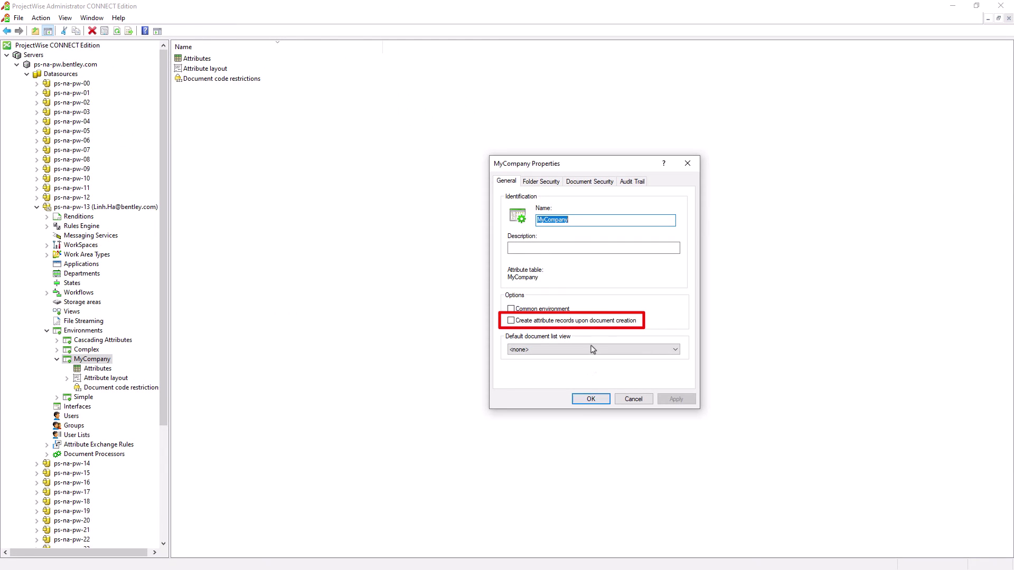
left_click(595, 323)
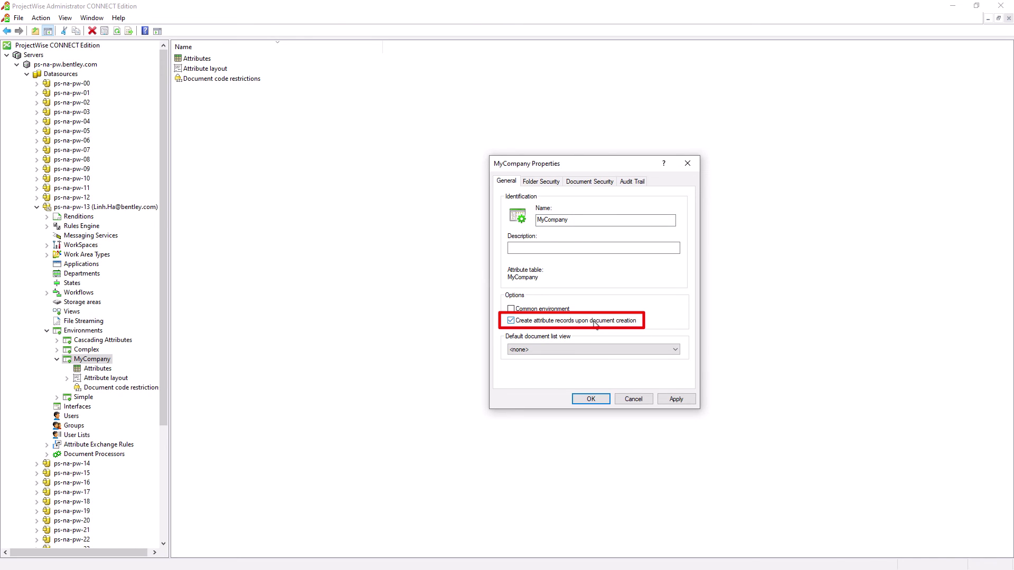
left_click(598, 403)
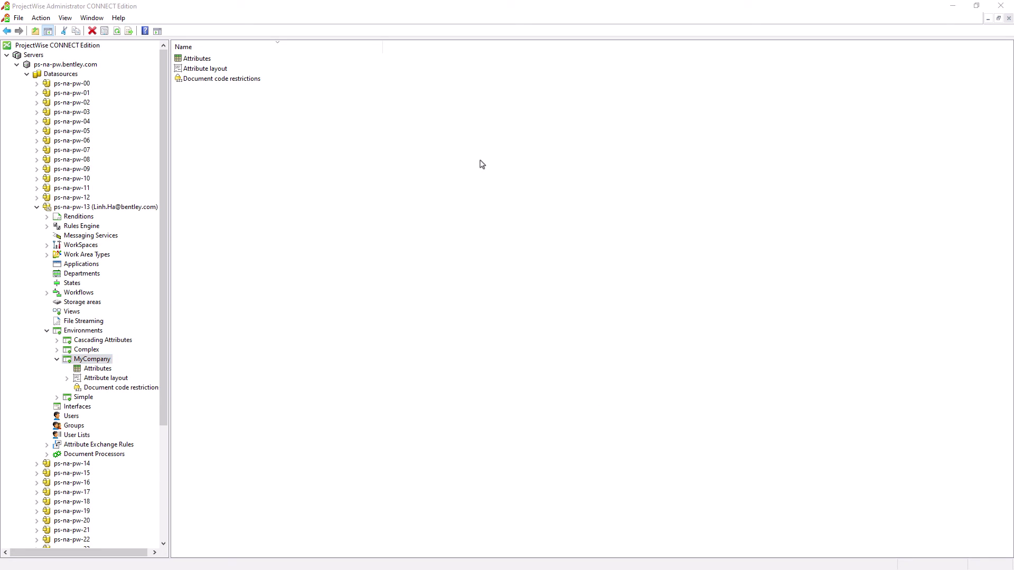